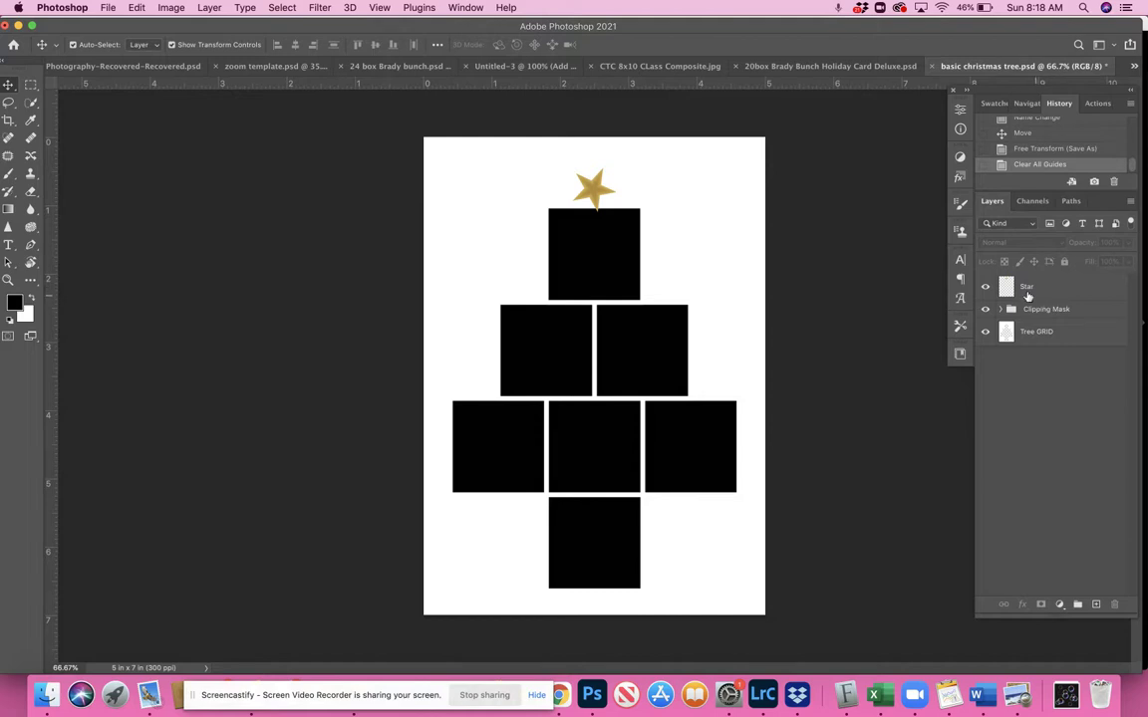
Hide the gold Star layer and expand the Clipping Mask group's layers
{"action": "left_click", "coordinate": [986, 287]}
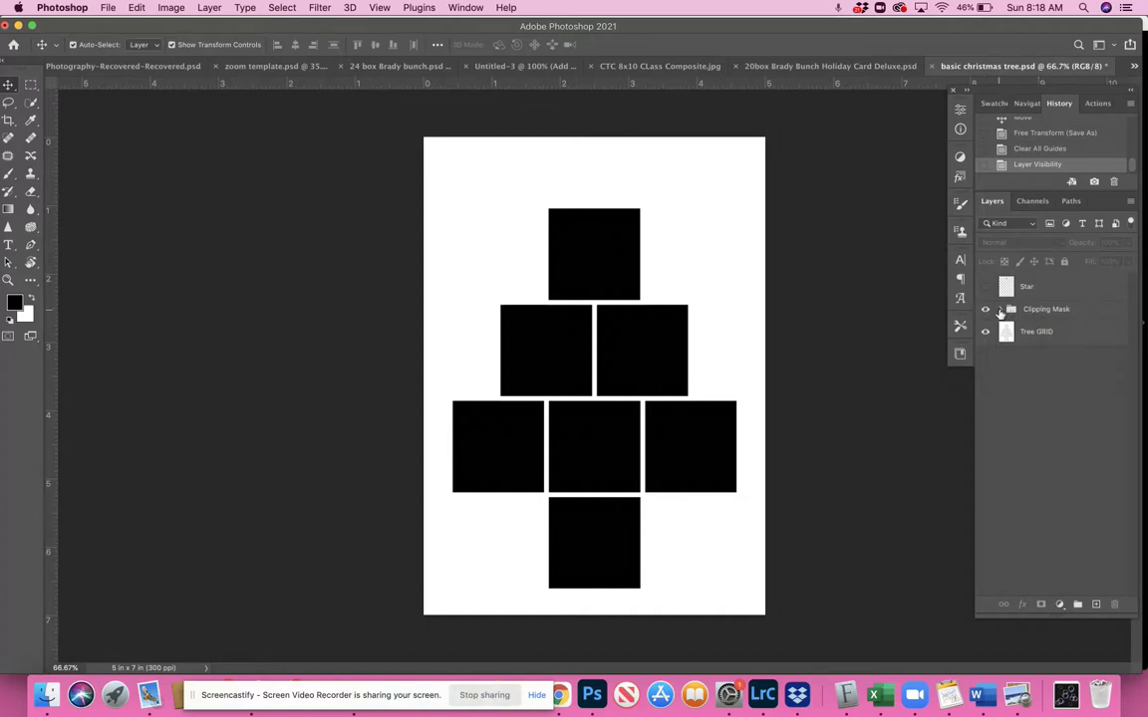
{"action": "left_click", "coordinate": [1001, 310]}
With layer 1 selected, place the girl-by-the-tree photo from PICS FOR TEMPLATES as an embedded layer
{"action": "left_click", "coordinate": [1061, 333]}
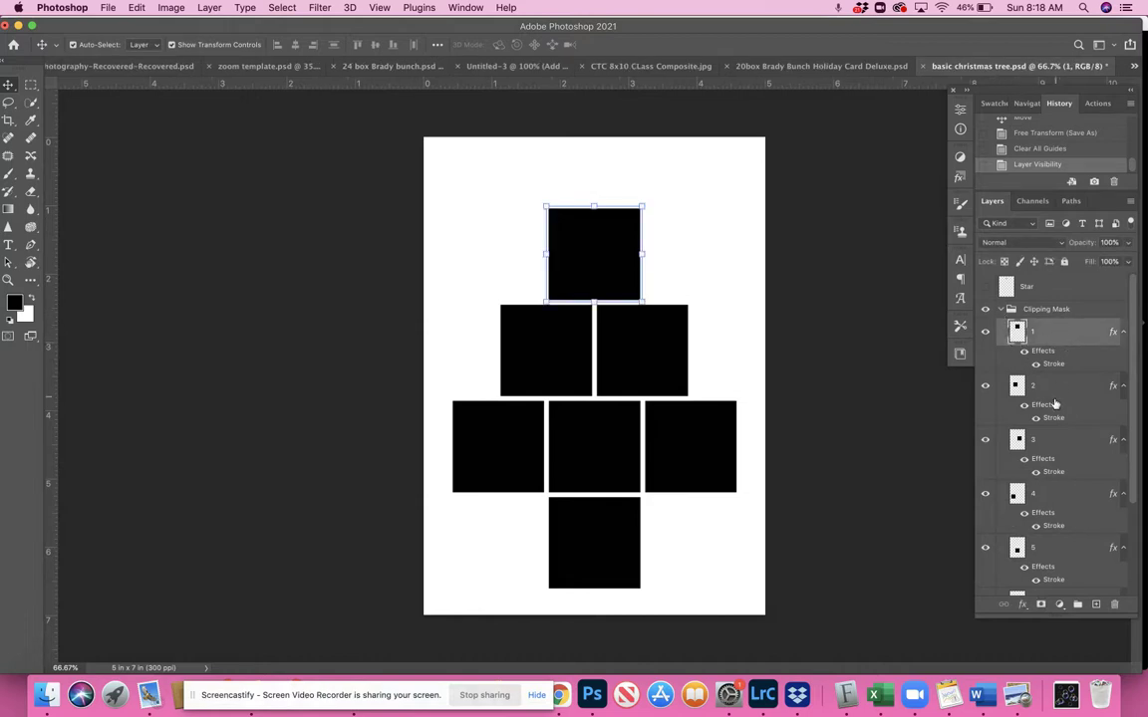
{"action": "scroll", "coordinate": [1054, 415], "scroll_direction": "down", "scroll_amount": 1}
{"action": "scroll", "coordinate": [1055, 399], "scroll_direction": "up", "scroll_amount": 1}
{"action": "left_click", "coordinate": [109, 10]}
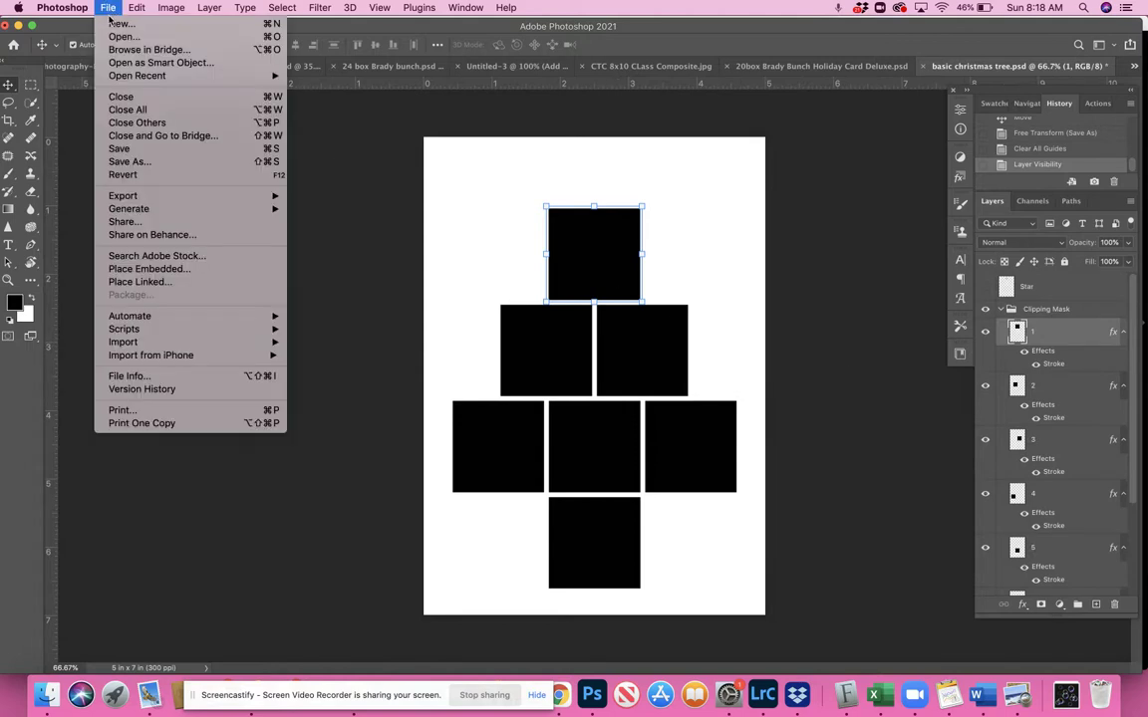
{"action": "left_click", "coordinate": [171, 269]}
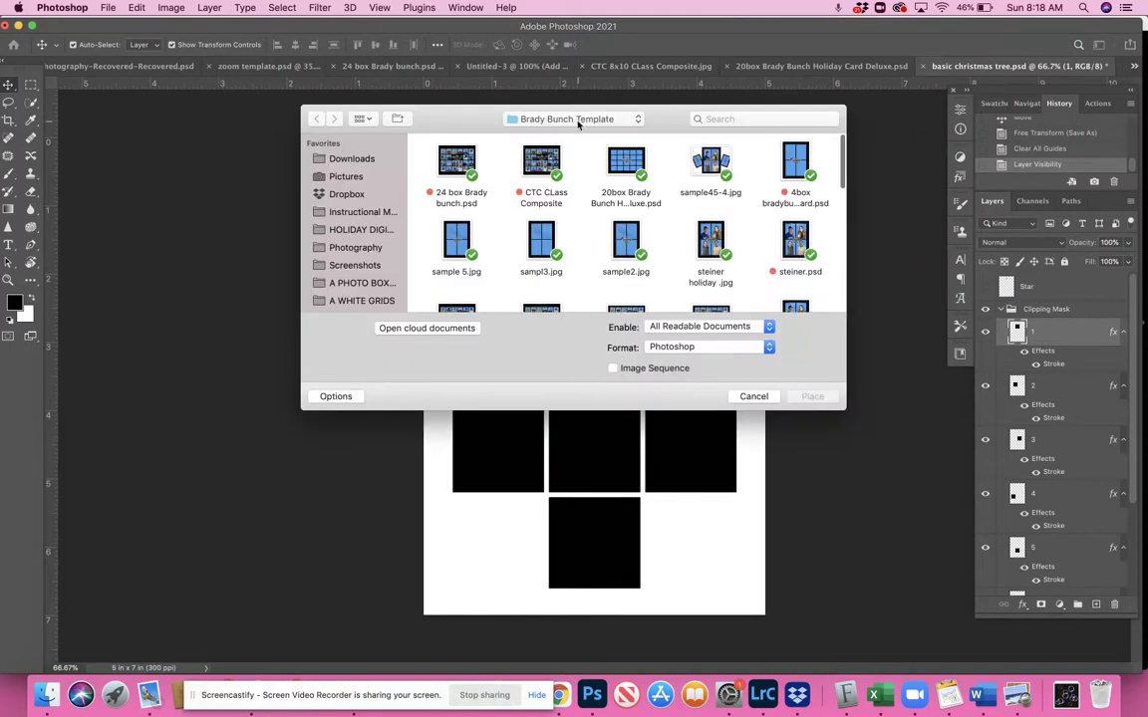
{"action": "left_click", "coordinate": [576, 120]}
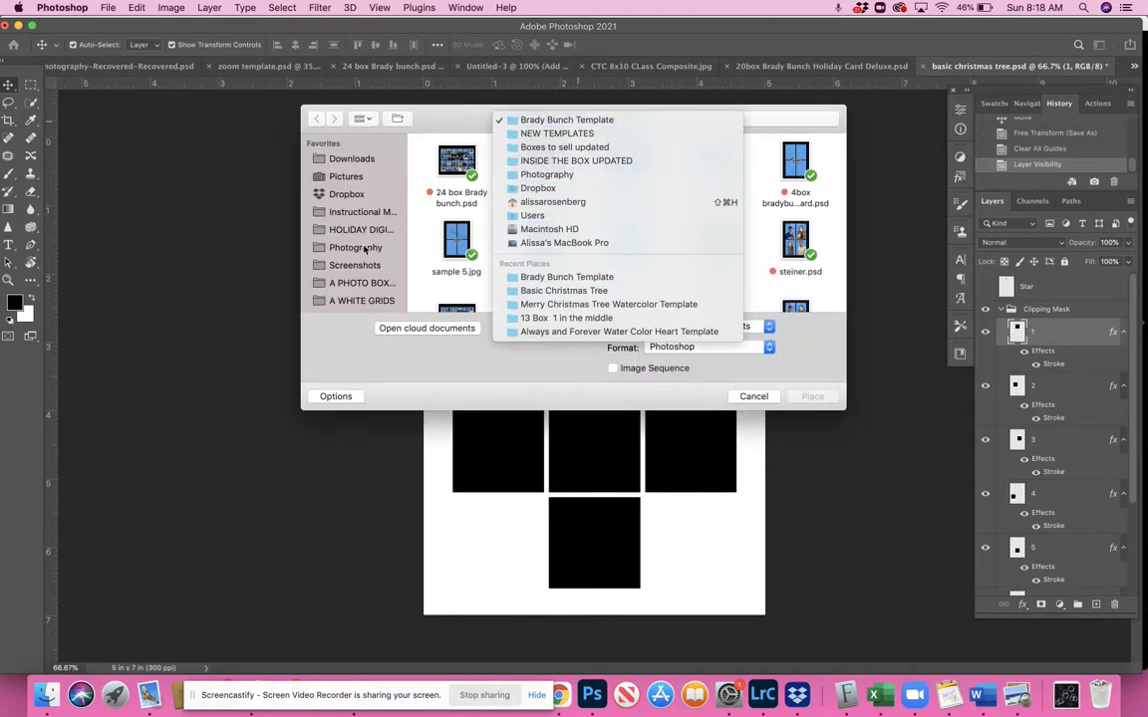
{"action": "left_click", "coordinate": [357, 275]}
{"action": "scroll", "coordinate": [357, 275], "scroll_direction": "down", "scroll_amount": 3}
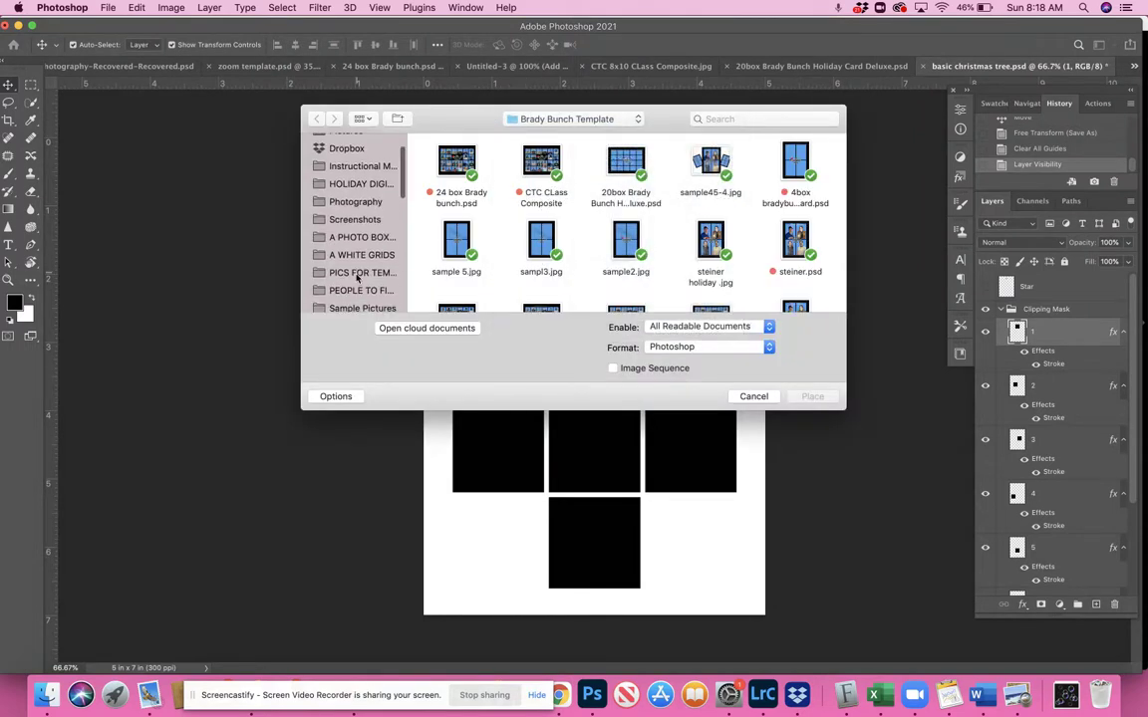
{"action": "left_click", "coordinate": [356, 273]}
{"action": "scroll", "coordinate": [553, 237], "scroll_direction": "down", "scroll_amount": 10}
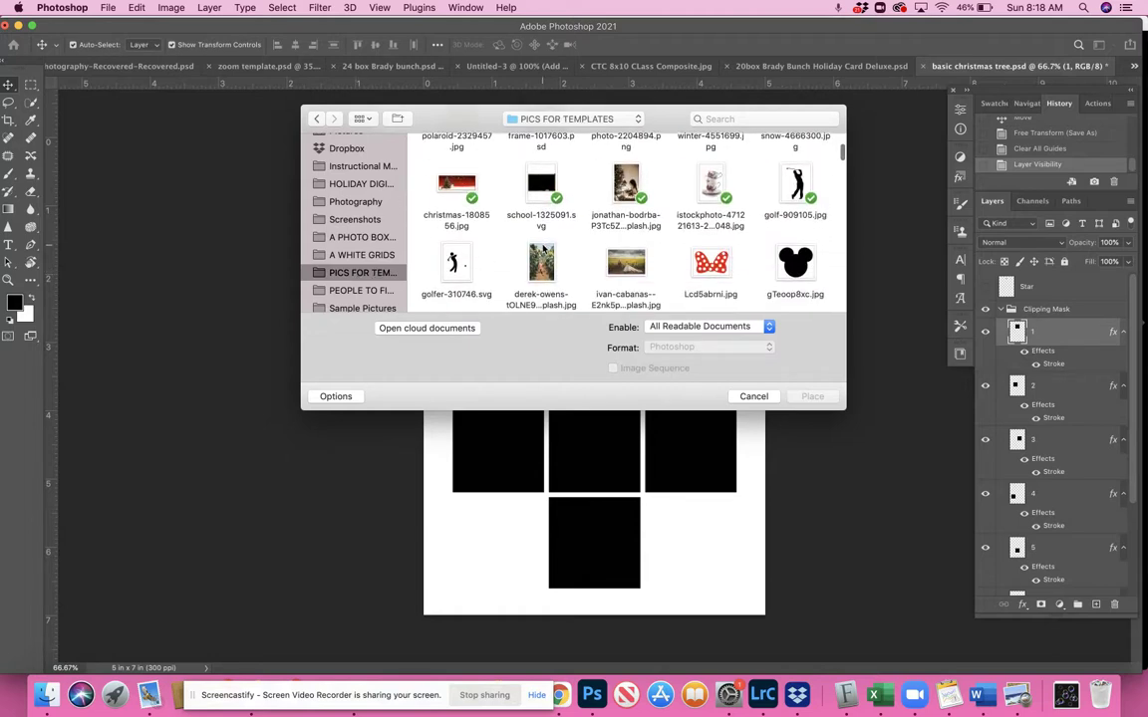
{"action": "left_click", "coordinate": [624, 149]}
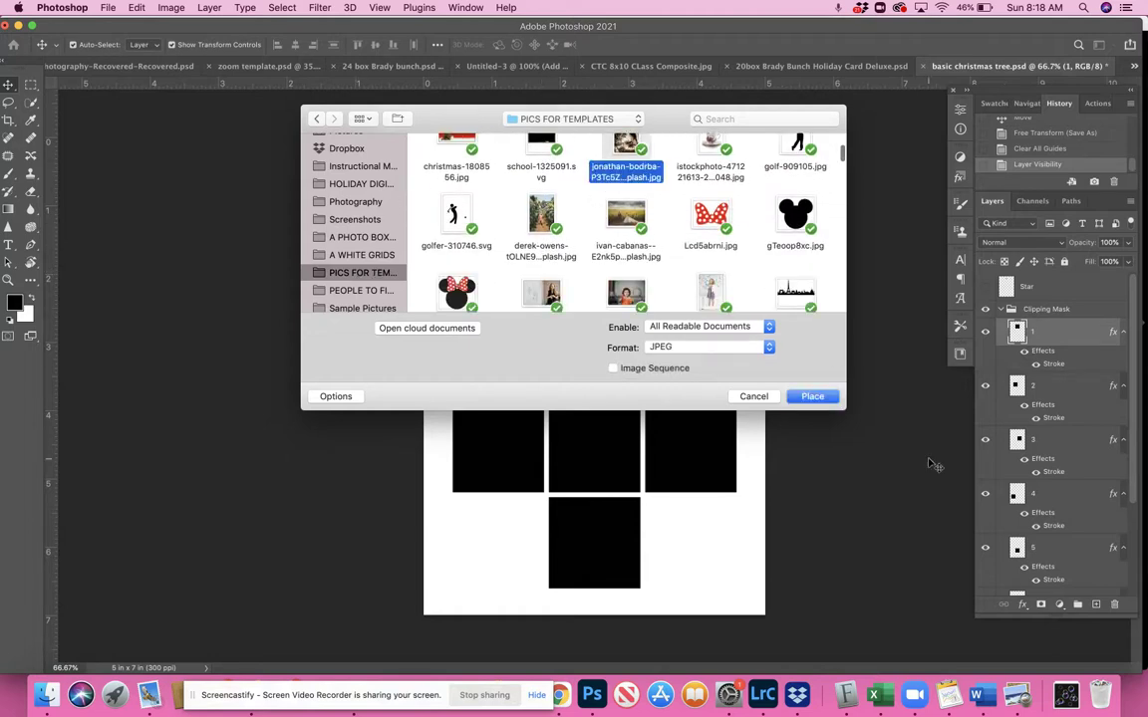
{"action": "left_click", "coordinate": [815, 397]}
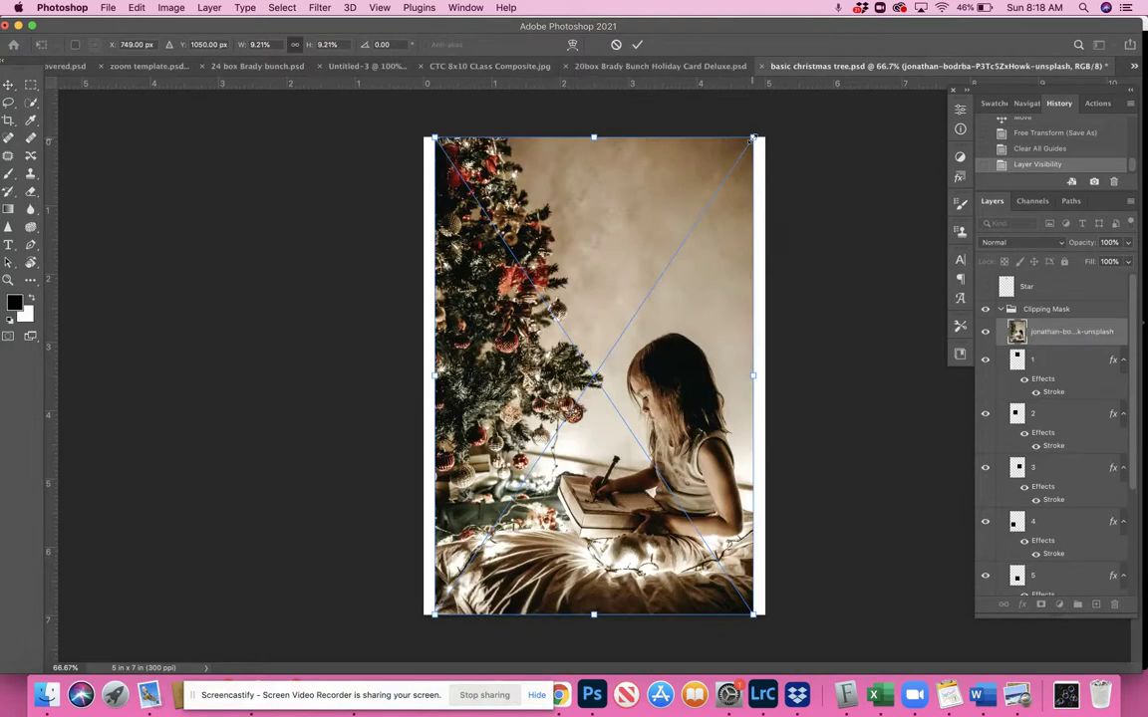
Shrink the placed photo and position it over the top square of the grid
{"action": "left_click_drag", "start_coordinate": [753, 137], "coordinate": [568, 536]}
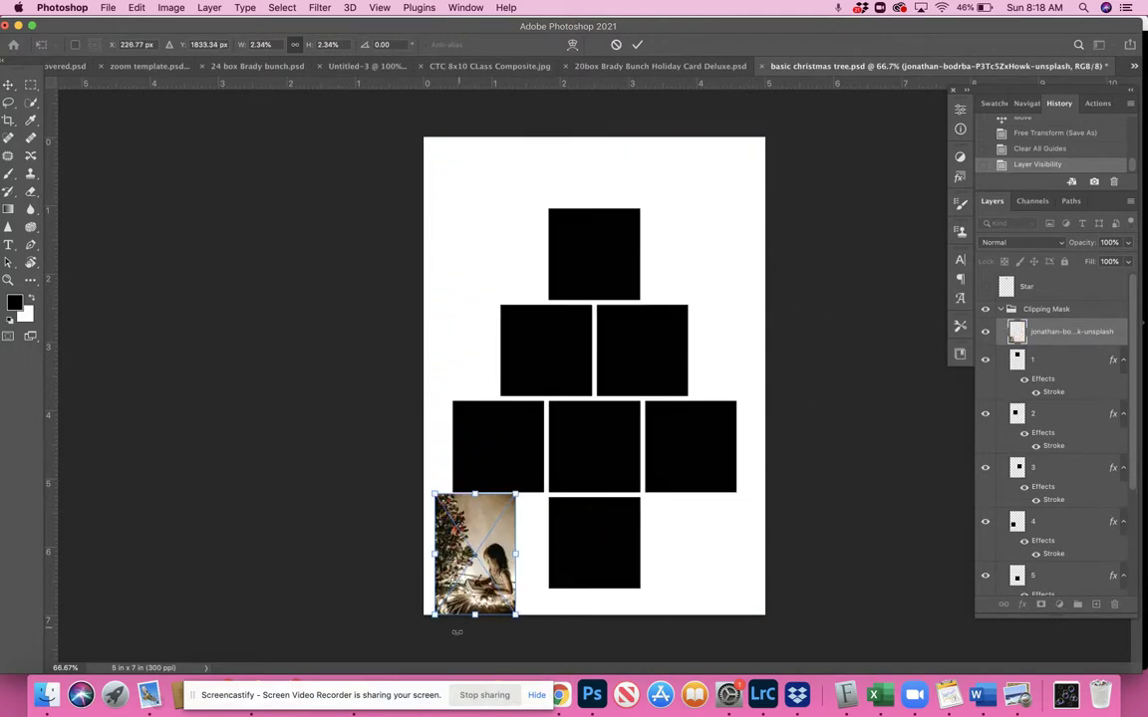
{"action": "left_click_drag", "start_coordinate": [480, 525], "coordinate": [605, 201]}
{"action": "left_click_drag", "start_coordinate": [592, 264], "coordinate": [641, 315]}
{"action": "left_click_drag", "start_coordinate": [619, 267], "coordinate": [623, 262]}
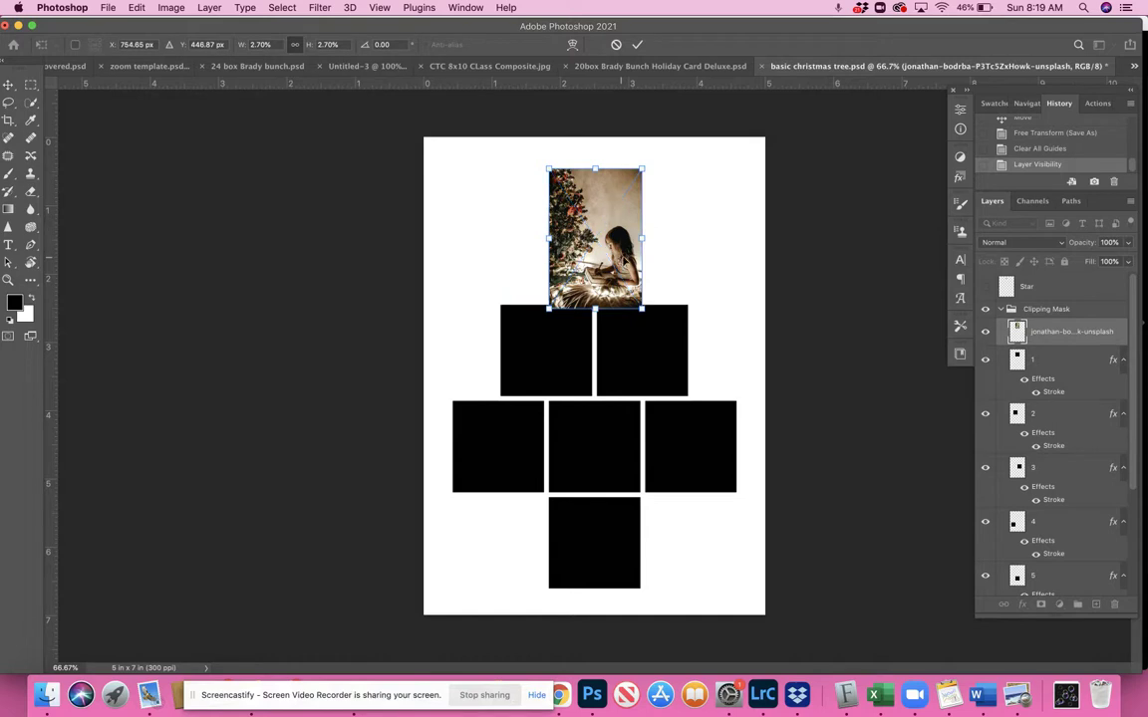
{"action": "key", "text": "Return"}
Create a clipping mask so the photo shows only inside the top square
{"action": "right_click", "coordinate": [1075, 336]}
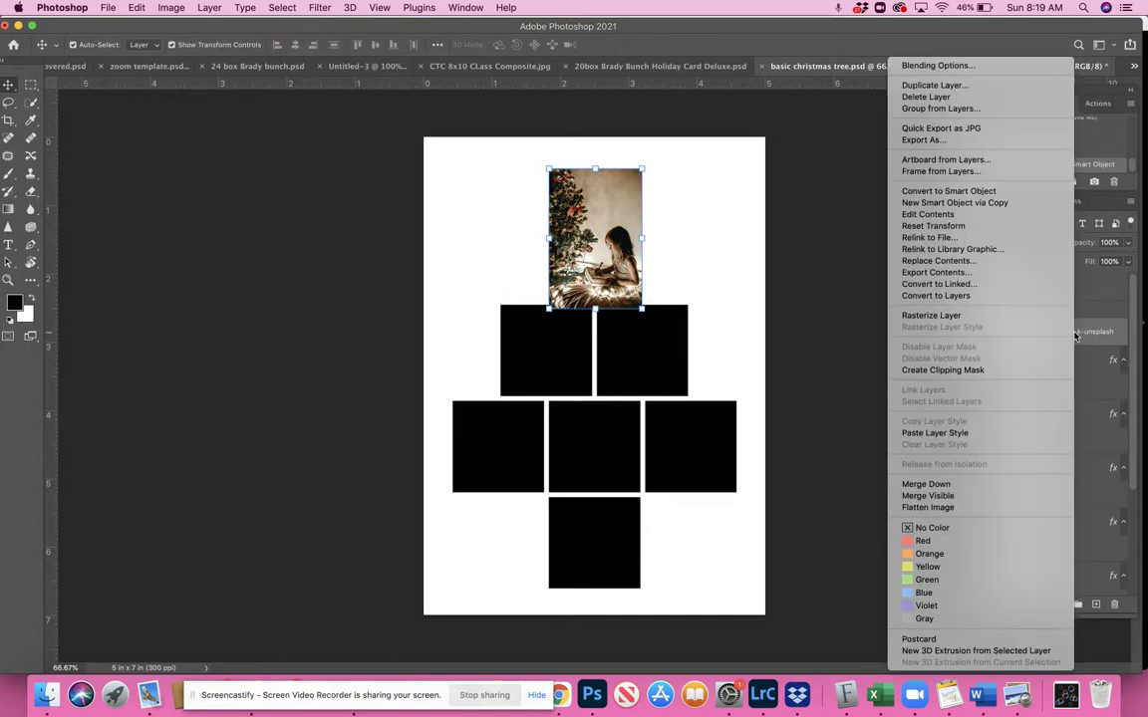
{"action": "left_click", "coordinate": [1032, 371]}
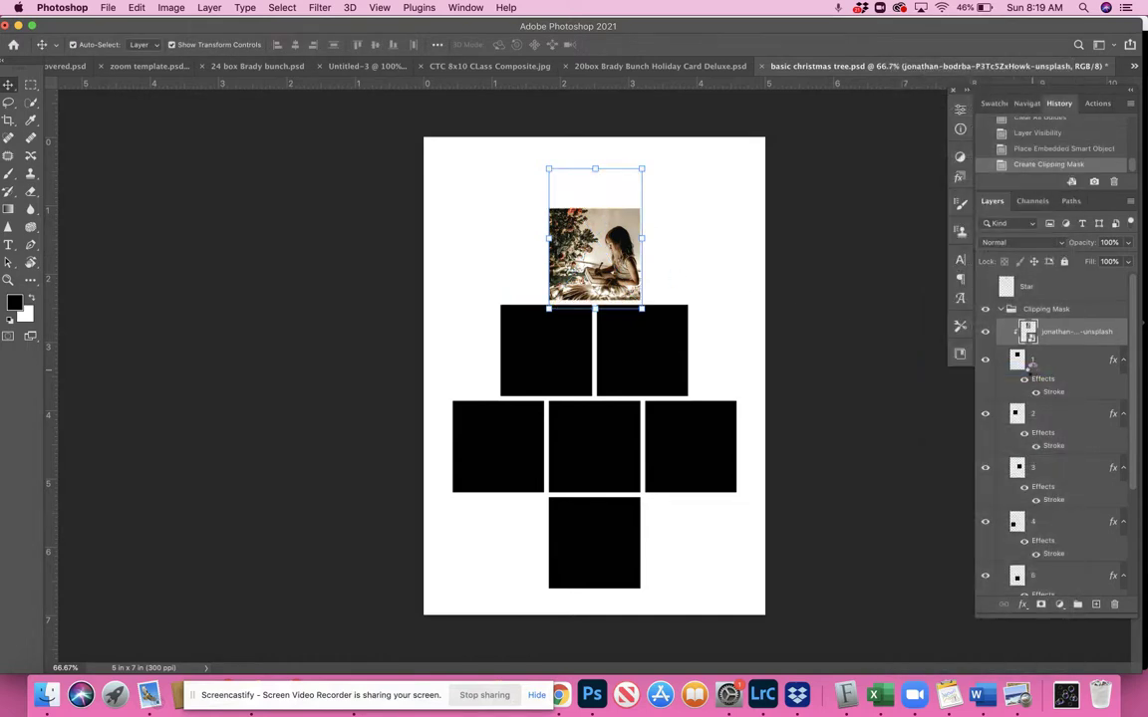
{"action": "left_click", "coordinate": [827, 328]}
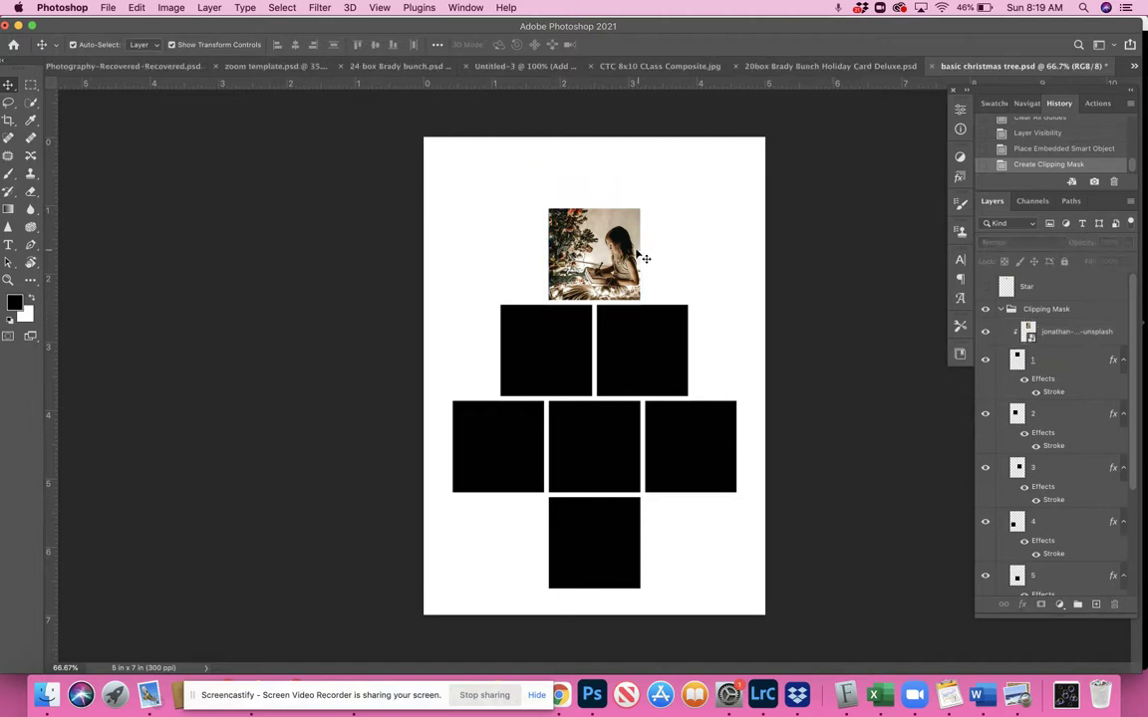
Select each square of the second and third rows in turn on the canvas
{"action": "left_click", "coordinate": [510, 317]}
{"action": "left_click", "coordinate": [618, 325]}
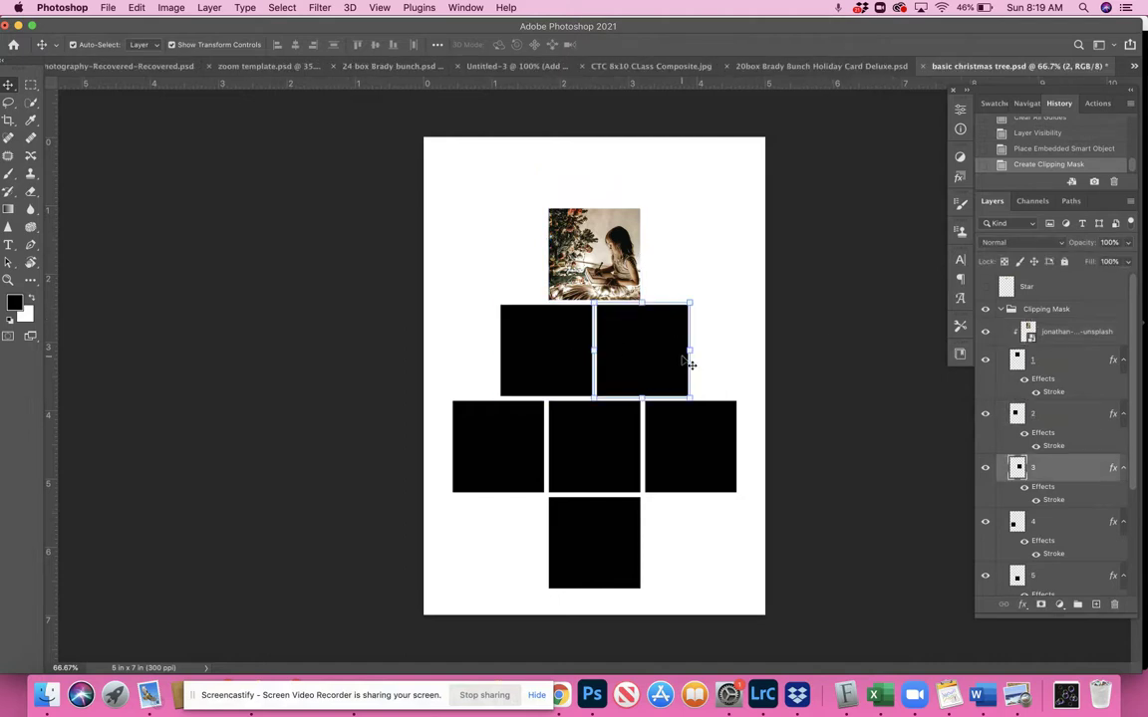
{"action": "left_click", "coordinate": [695, 457]}
{"action": "left_click", "coordinate": [606, 460]}
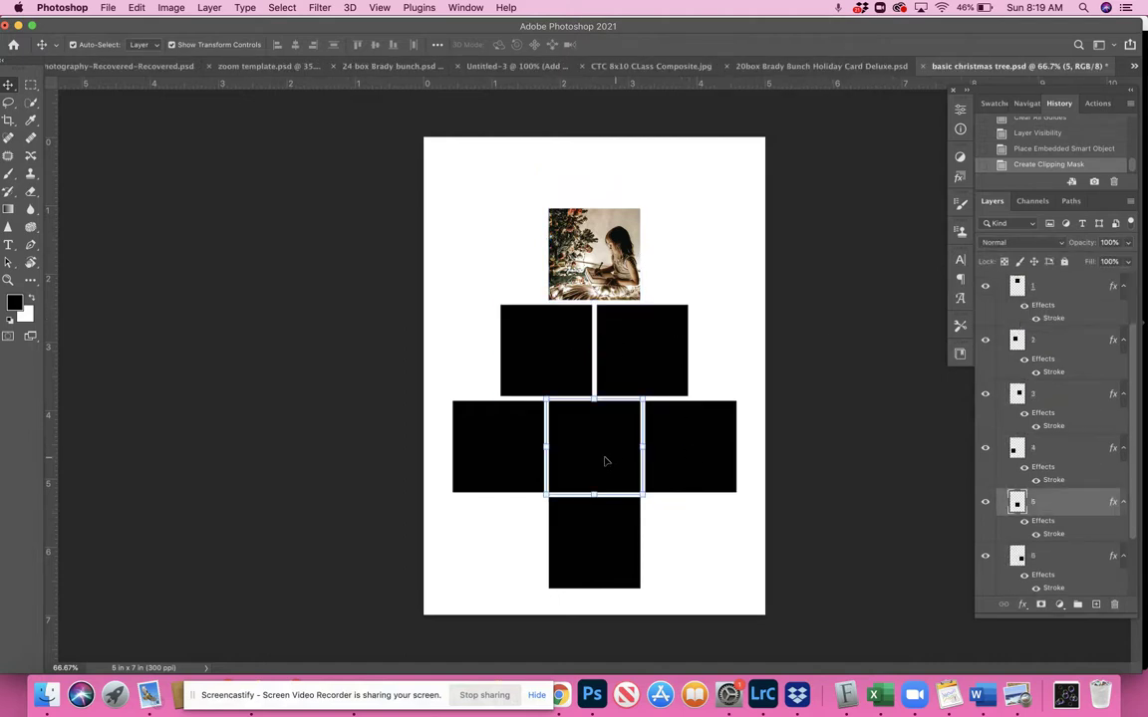
{"action": "left_click", "coordinate": [488, 456]}
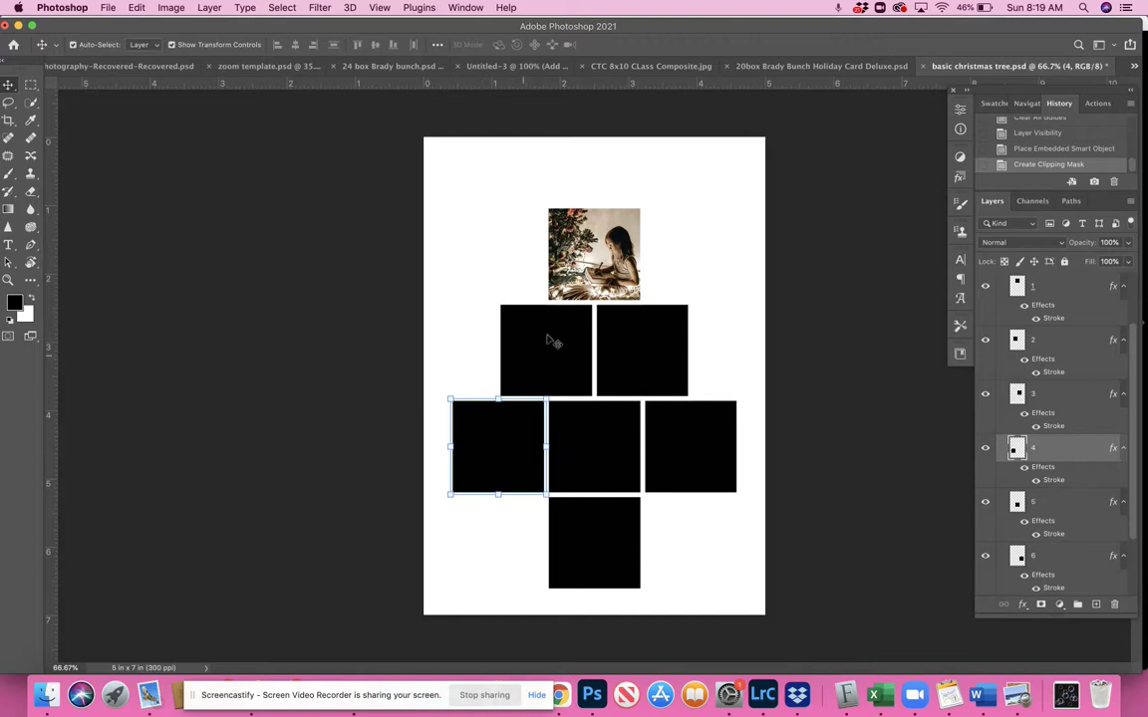
Toggle the top square's stroke effect off and back on, then collapse the Clipping Mask group
{"action": "left_click", "coordinate": [1023, 308]}
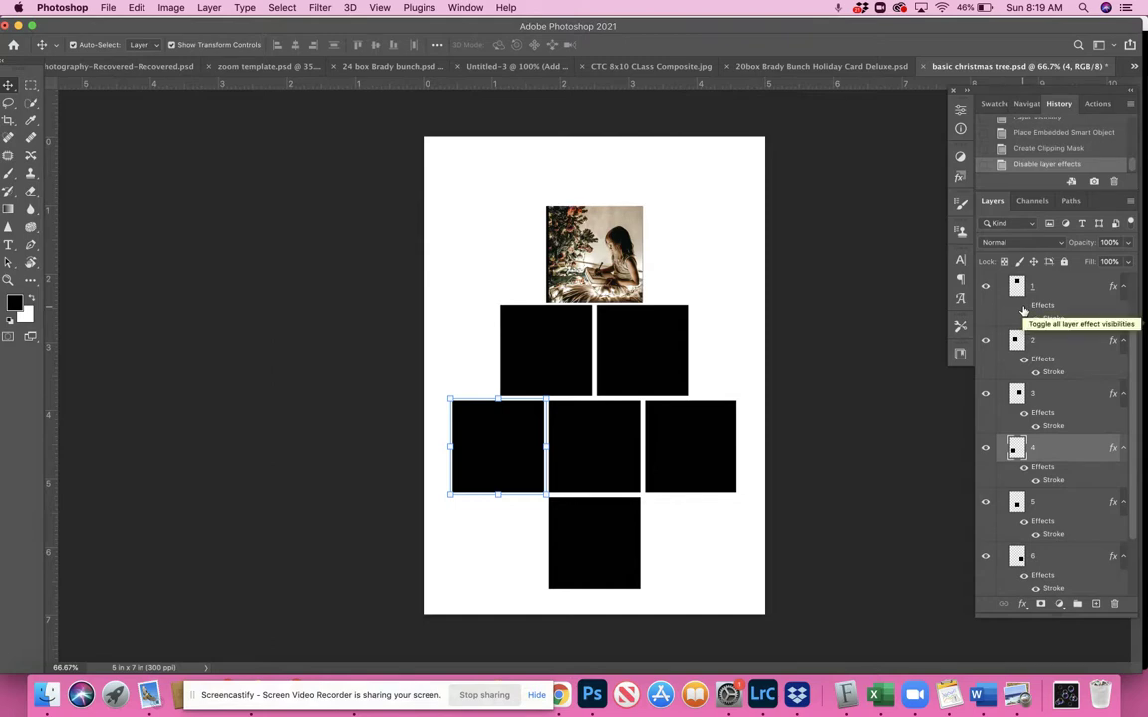
{"action": "left_click", "coordinate": [1024, 311]}
{"action": "scroll", "coordinate": [1020, 329], "scroll_direction": "up", "scroll_amount": 3}
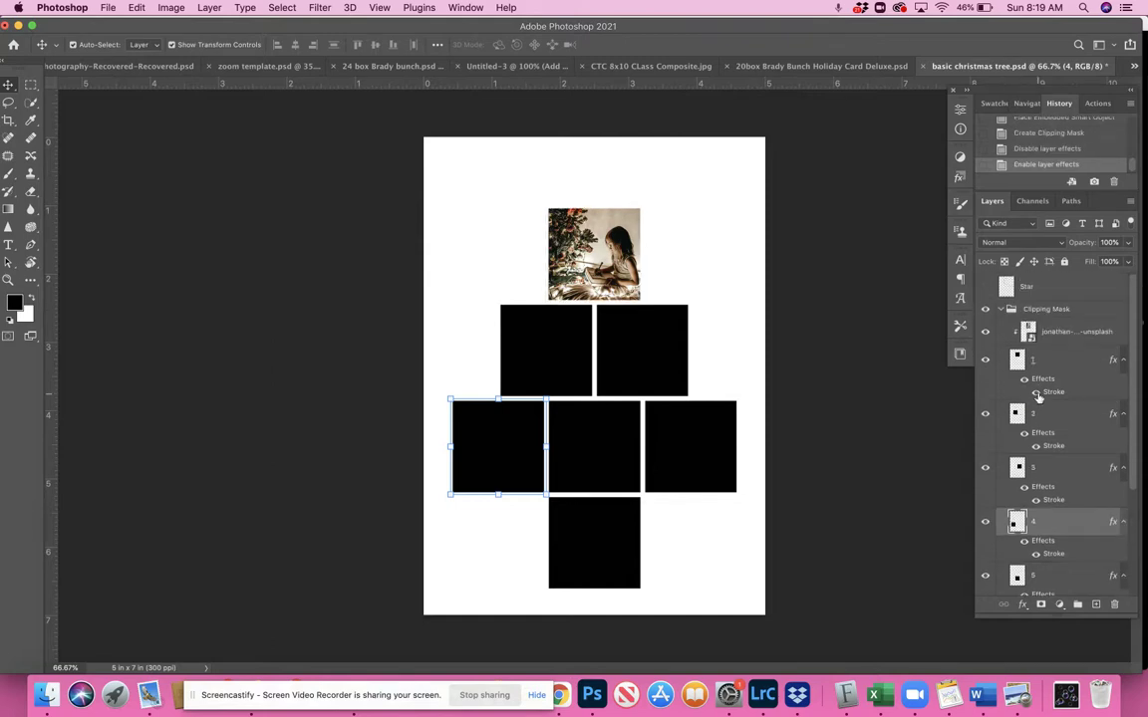
{"action": "left_click", "coordinate": [1000, 309]}
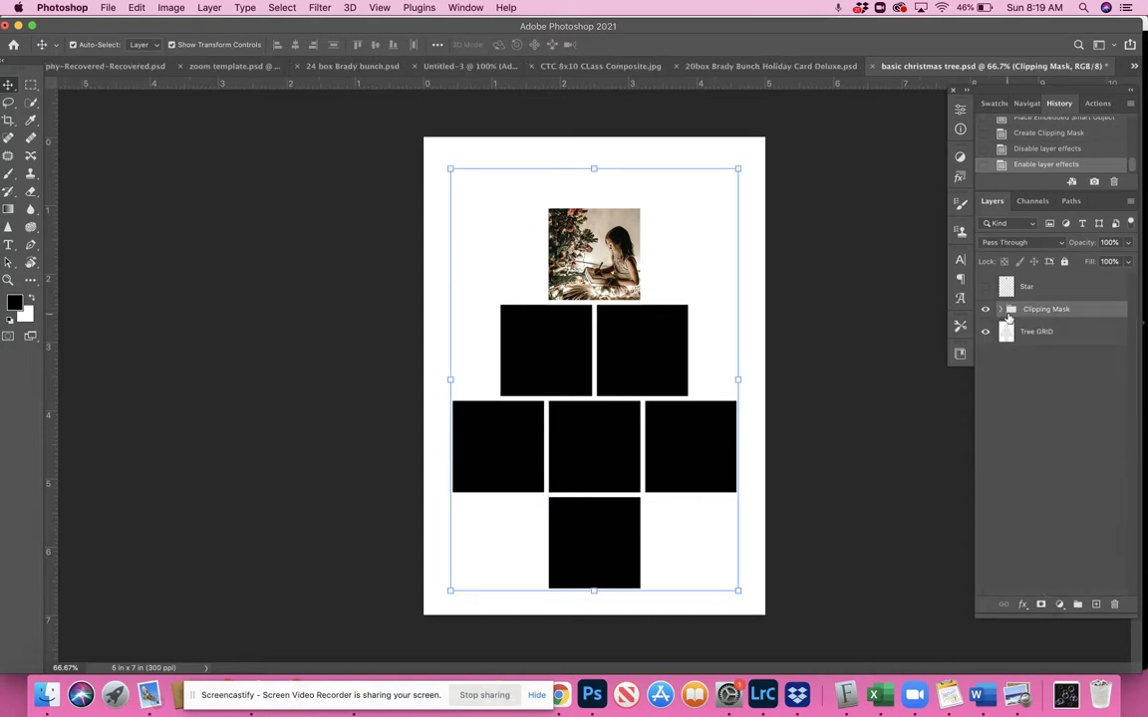
Hide the Clipping Mask group and place the preschool child photo above Tree GRID, shrinking it to 12.40%
{"action": "left_click", "coordinate": [984, 310]}
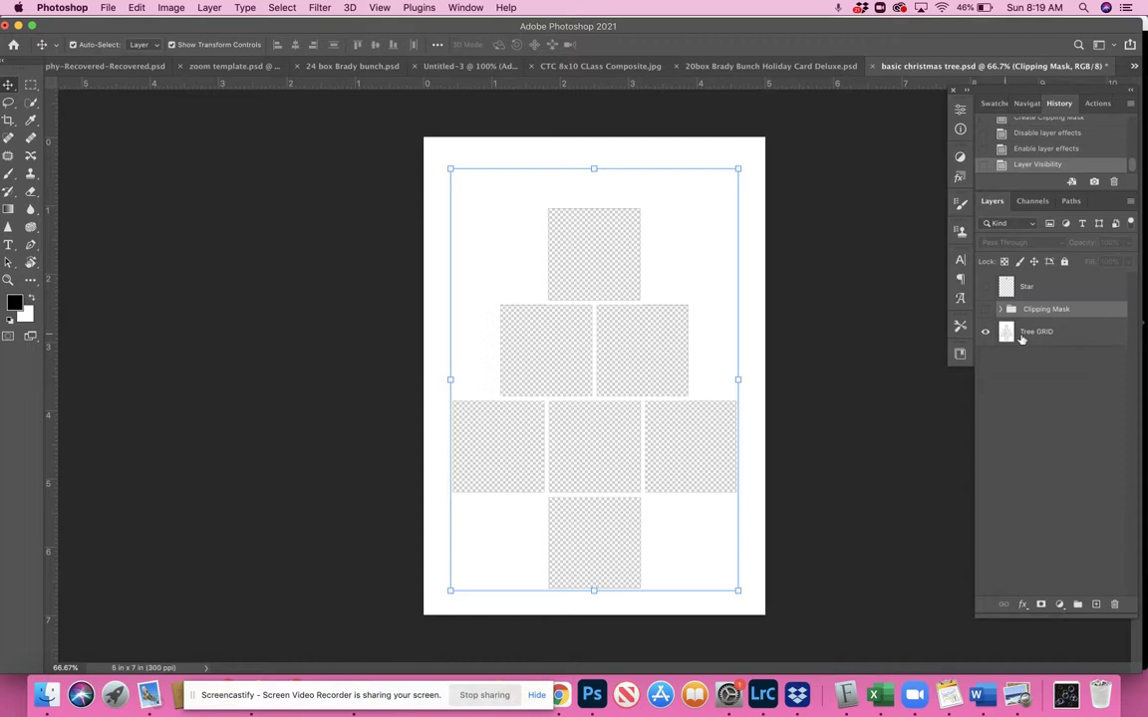
{"action": "left_click", "coordinate": [1052, 337]}
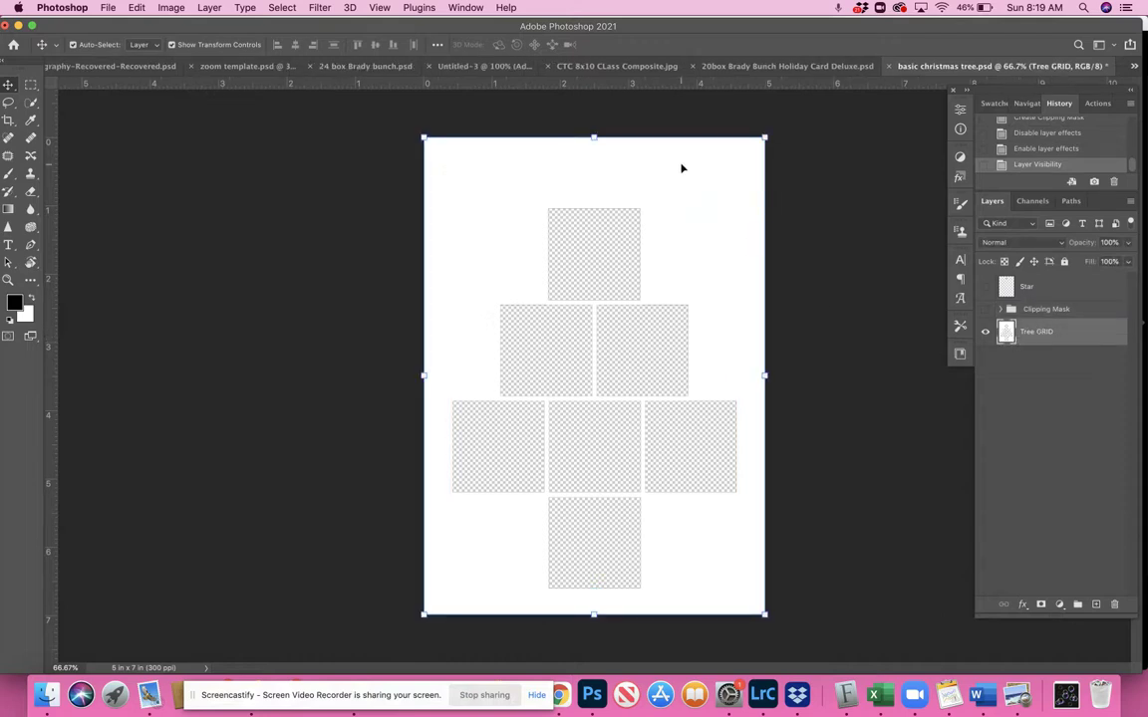
{"action": "left_click", "coordinate": [107, 7]}
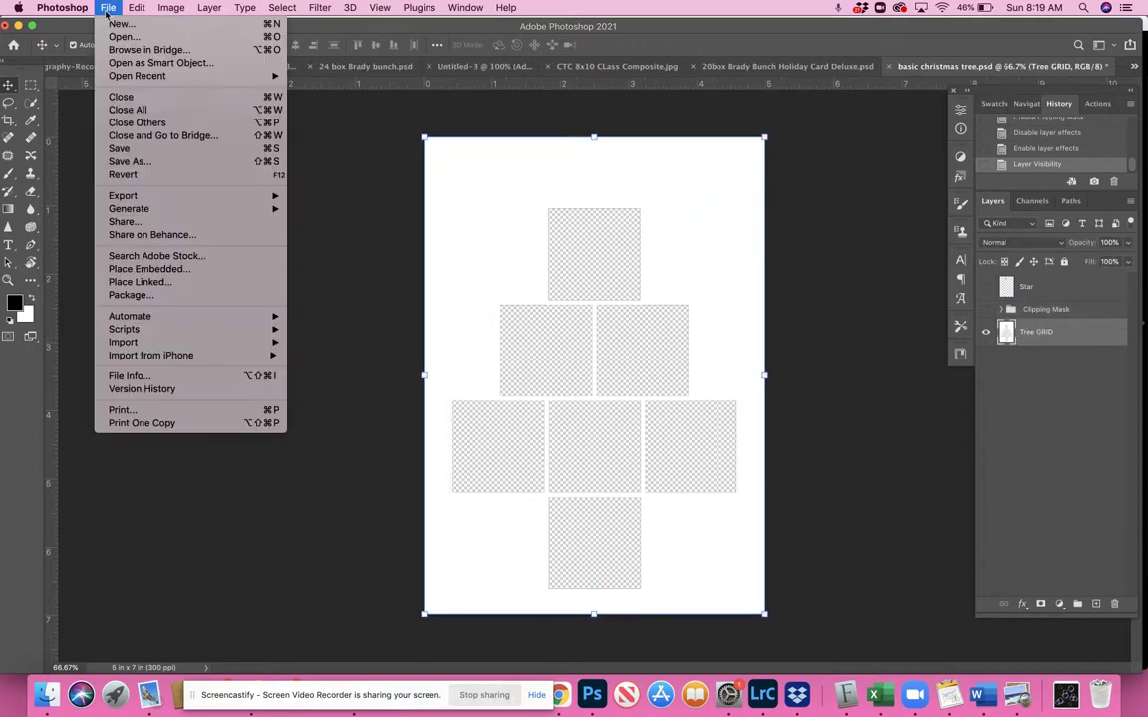
{"action": "left_click", "coordinate": [149, 269]}
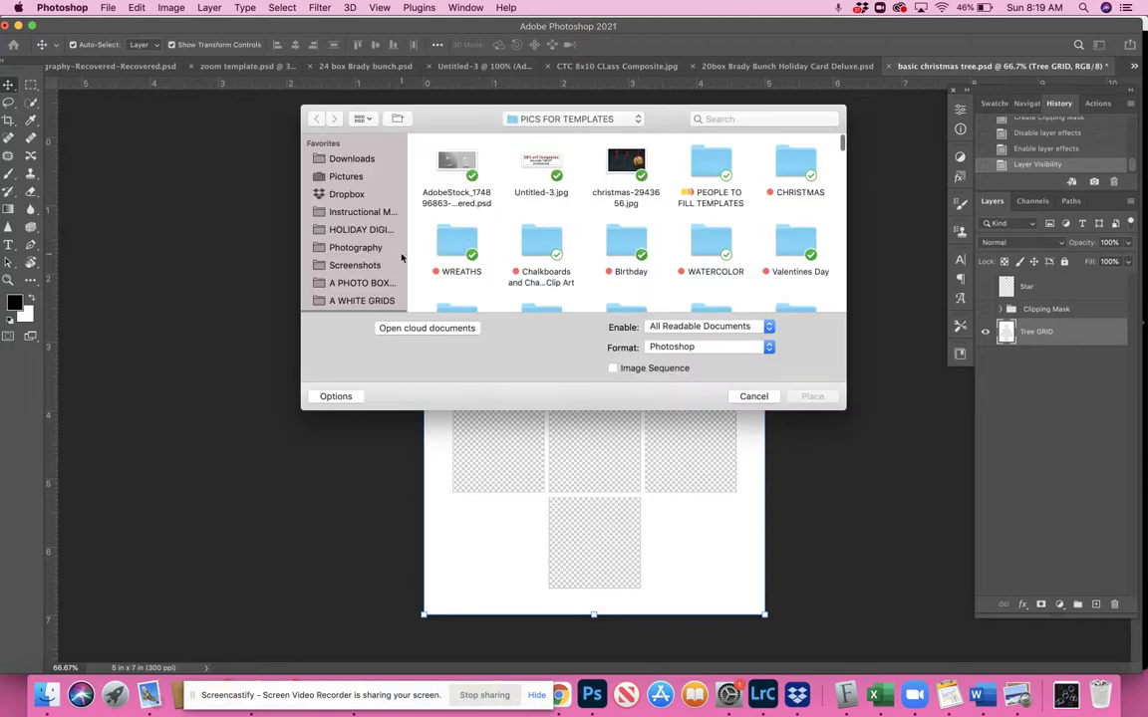
{"action": "scroll", "coordinate": [553, 243], "scroll_direction": "down", "scroll_amount": 10}
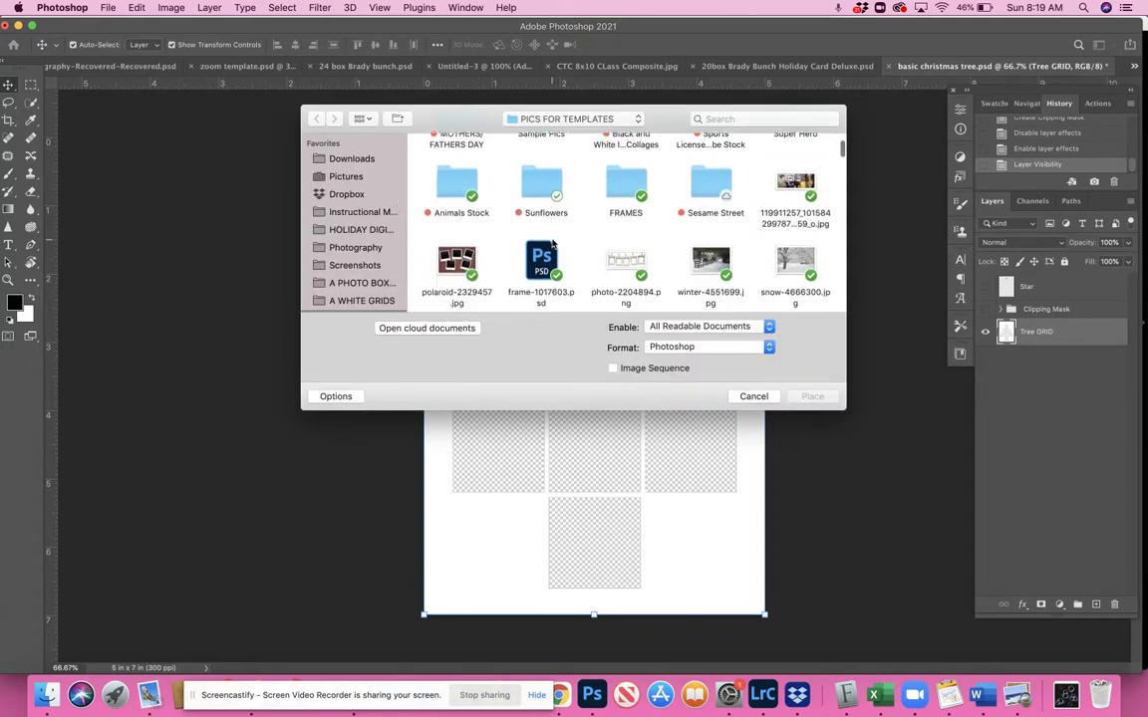
{"action": "scroll", "coordinate": [485, 204], "scroll_direction": "down", "scroll_amount": 2}
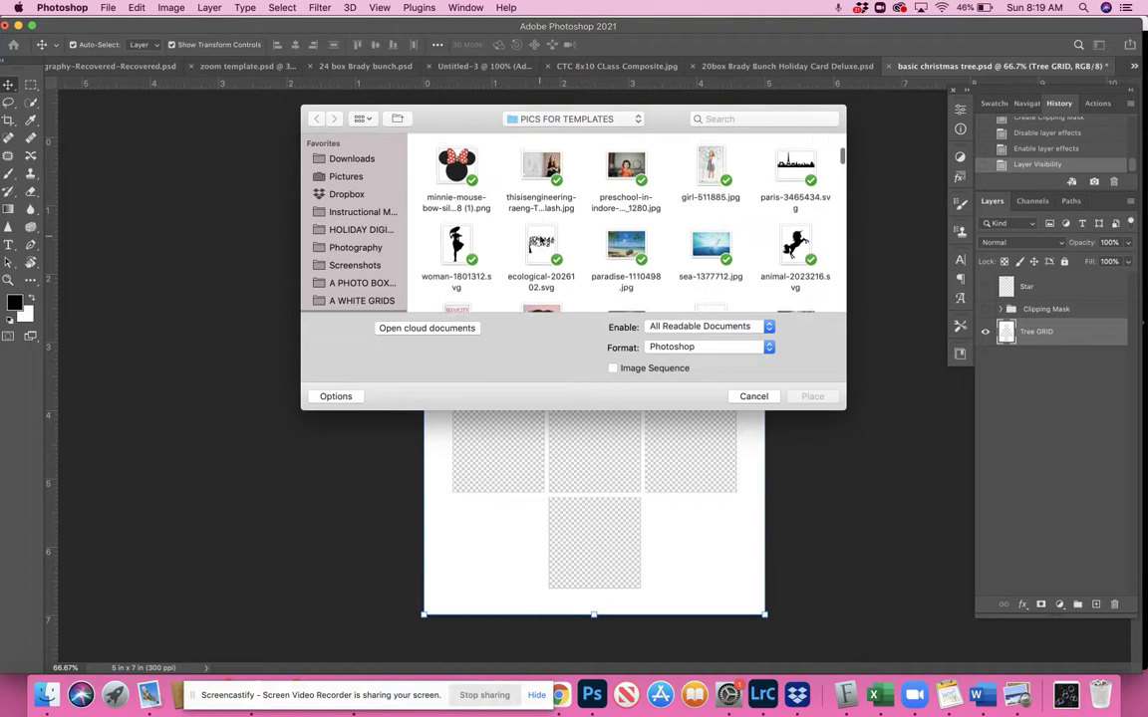
{"action": "left_click", "coordinate": [626, 165]}
{"action": "left_click", "coordinate": [812, 397]}
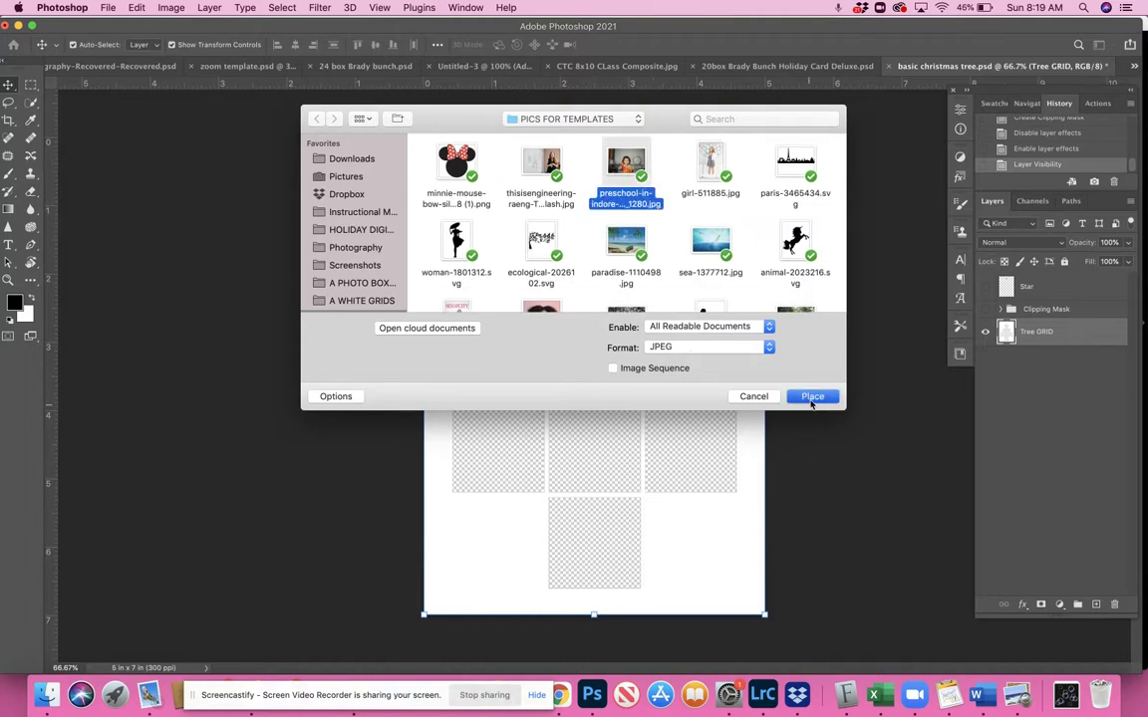
{"action": "left_click_drag", "start_coordinate": [751, 271], "coordinate": [592, 418]}
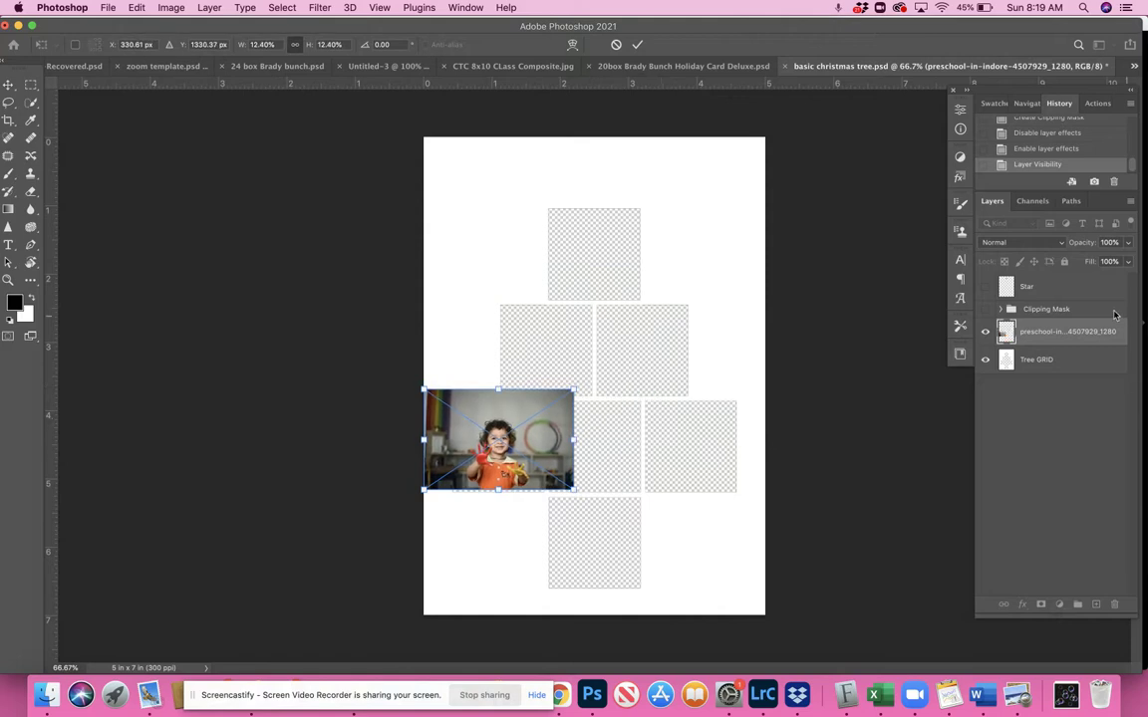
Commit the child photo, move its layer beneath Tree GRID, and drag it onto the second row's right square
{"action": "key", "text": "Return"}
{"action": "left_click_drag", "start_coordinate": [1071, 333], "coordinate": [1075, 374]}
{"action": "left_click_drag", "start_coordinate": [516, 462], "coordinate": [659, 369]}
{"action": "left_click", "coordinate": [1053, 475]}
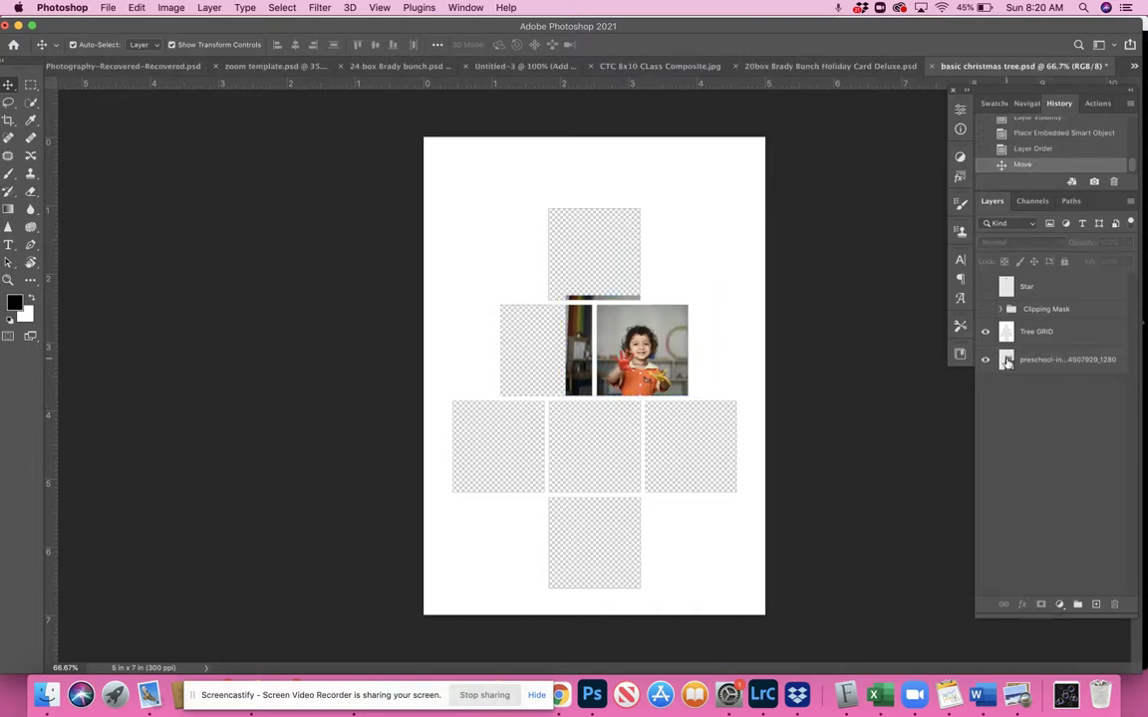
{"action": "left_click", "coordinate": [33, 85]}
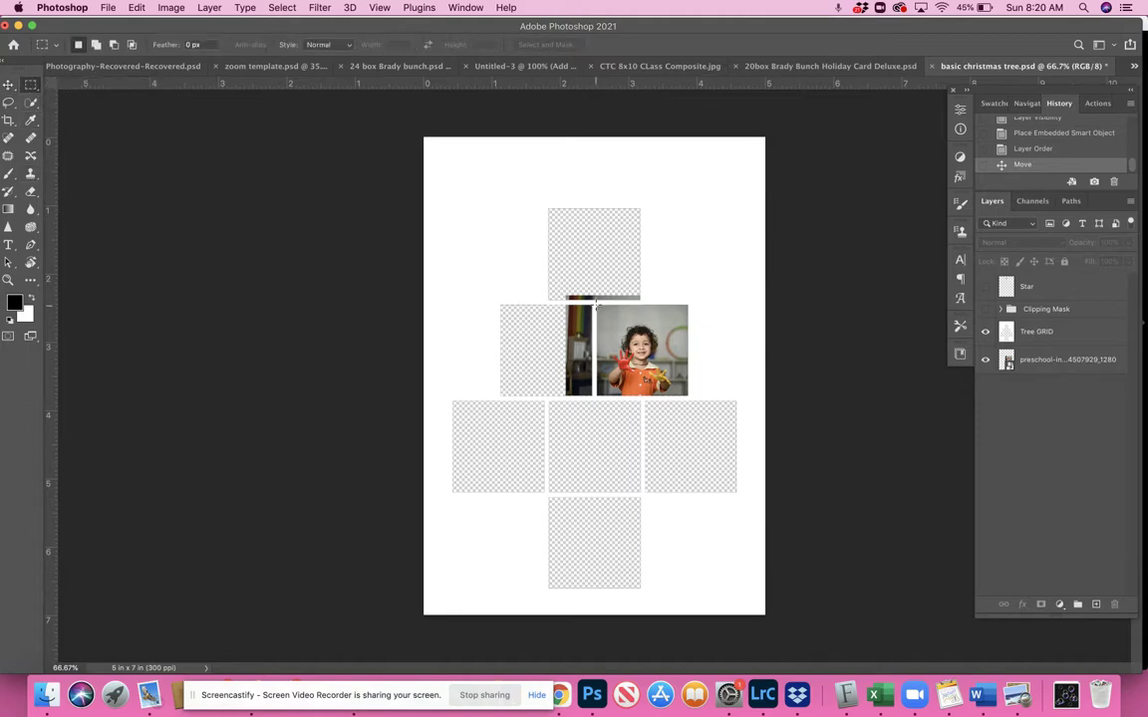
Mask the child photo to a rectangular selection of the second row's right square
{"action": "left_click_drag", "start_coordinate": [597, 306], "coordinate": [687, 397]}
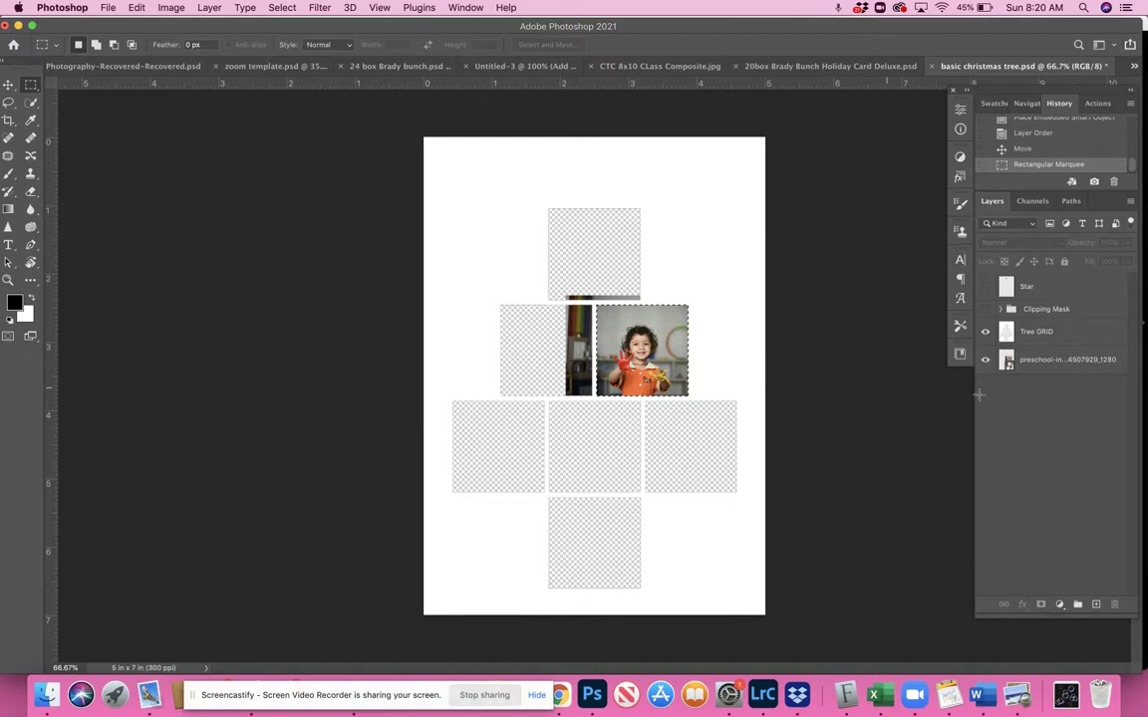
{"action": "left_click", "coordinate": [1041, 362]}
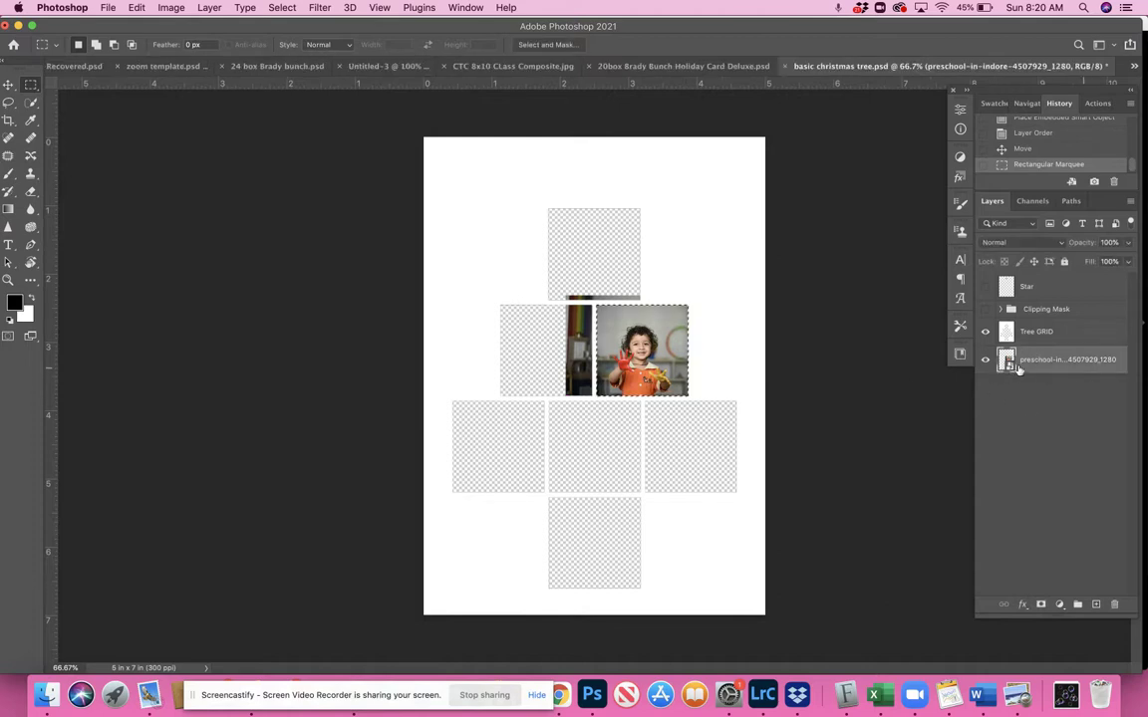
{"action": "left_click", "coordinate": [1041, 605]}
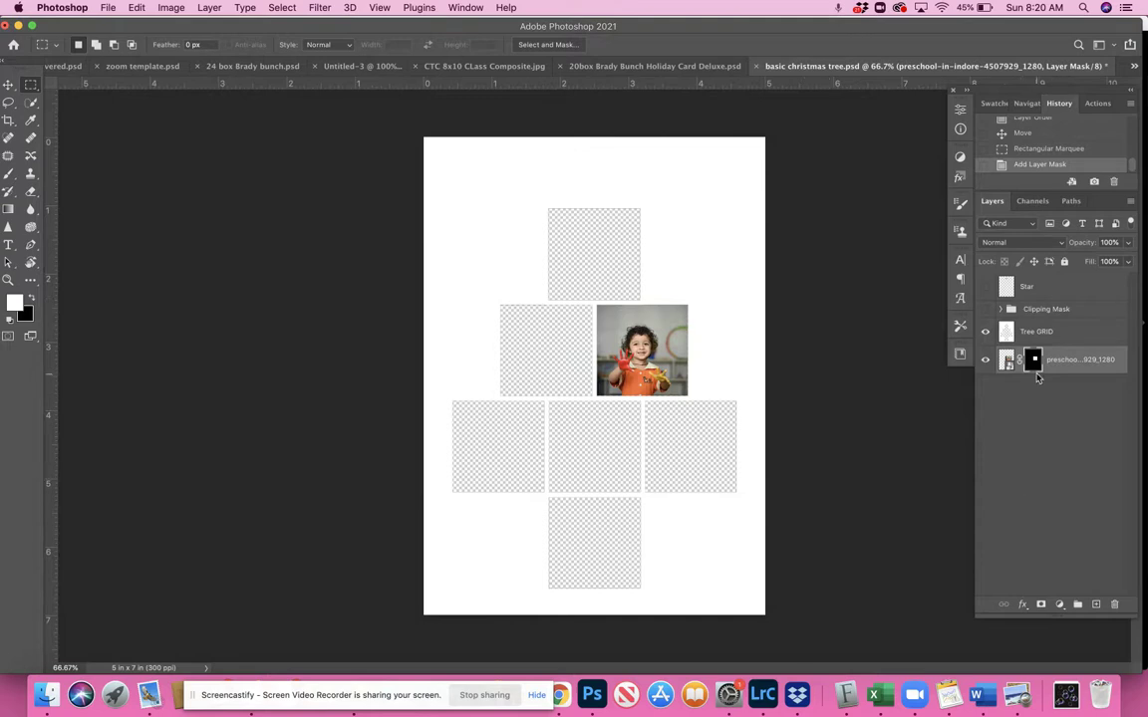
Nudge and slightly resize the photo inside its mask, then delete the child photo layer
{"action": "left_click", "coordinate": [1007, 361]}
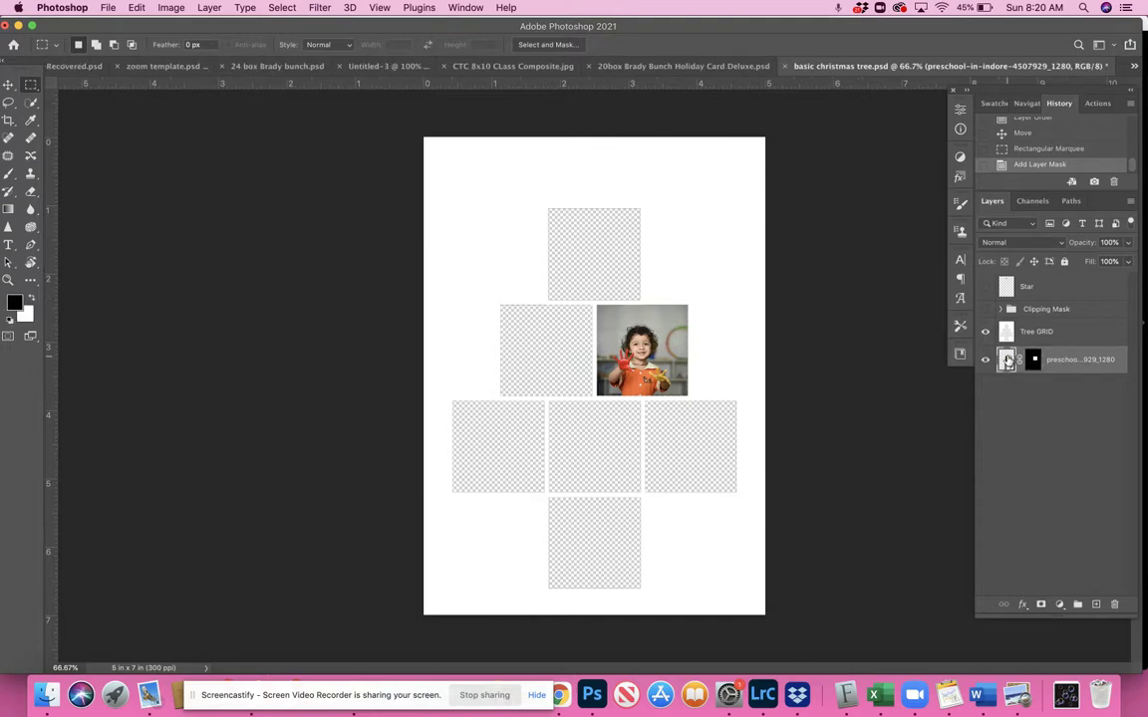
{"action": "key", "text": "v"}
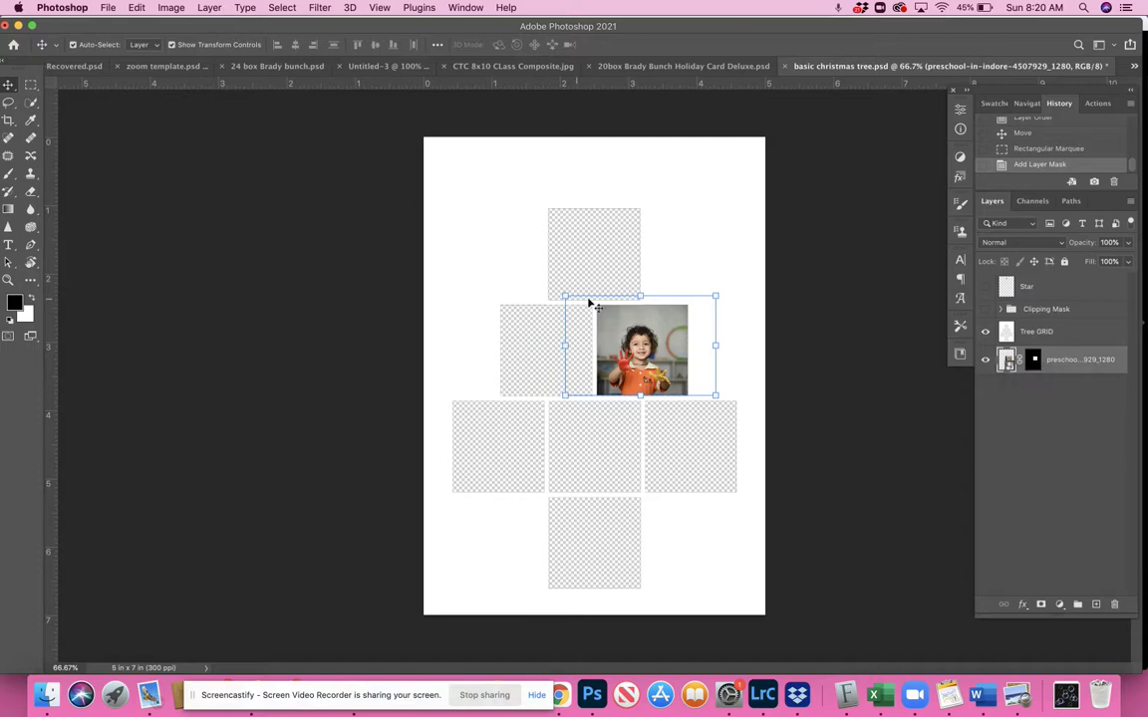
{"action": "left_click_drag", "start_coordinate": [640, 334], "coordinate": [642, 333]}
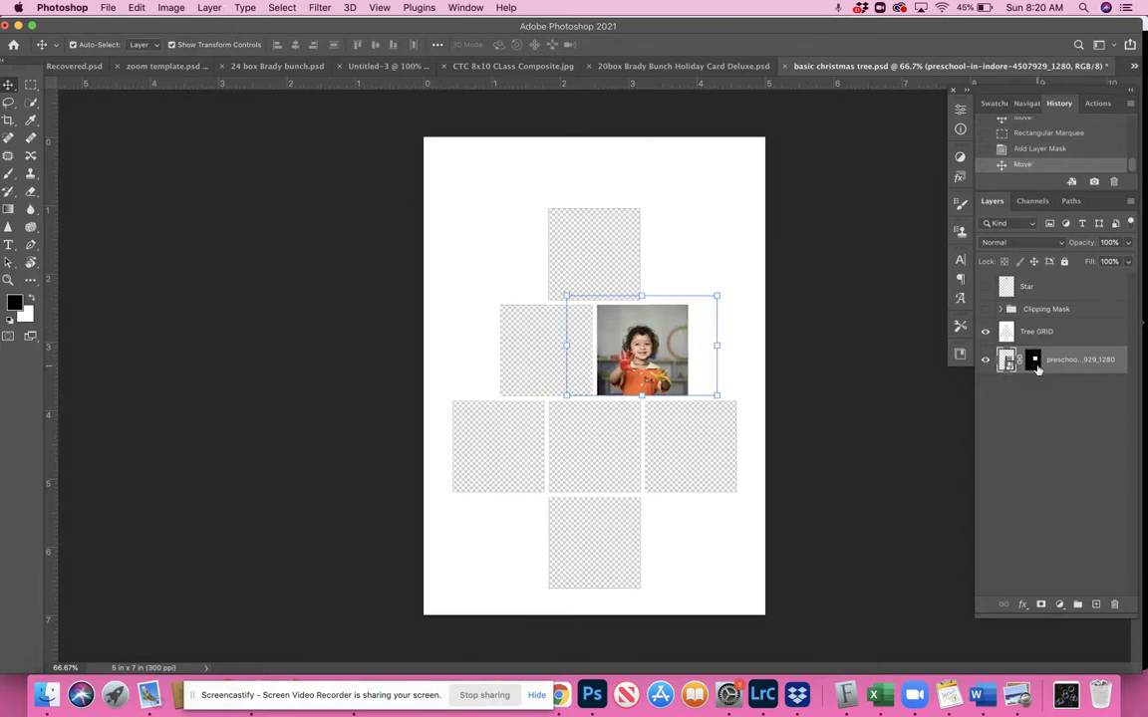
{"action": "left_click", "coordinate": [1037, 481]}
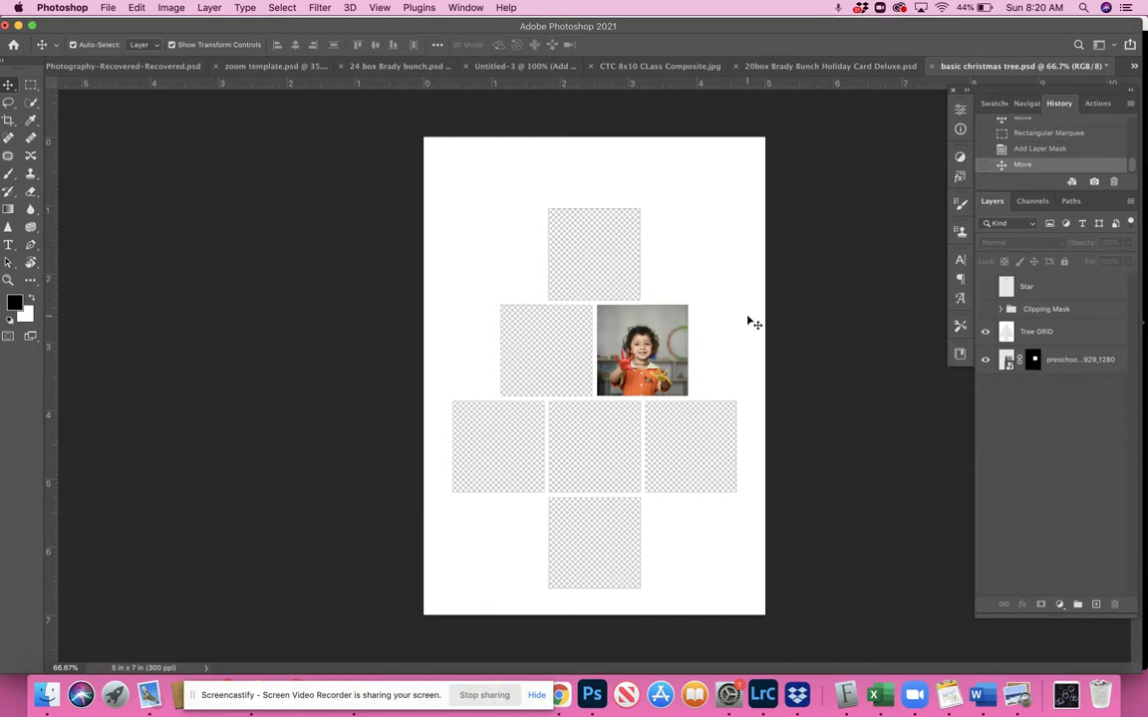
{"action": "scroll", "coordinate": [752, 321], "scroll_direction": "up", "scroll_amount": 3}
{"action": "scroll", "coordinate": [752, 321], "scroll_direction": "up", "scroll_amount": 3}
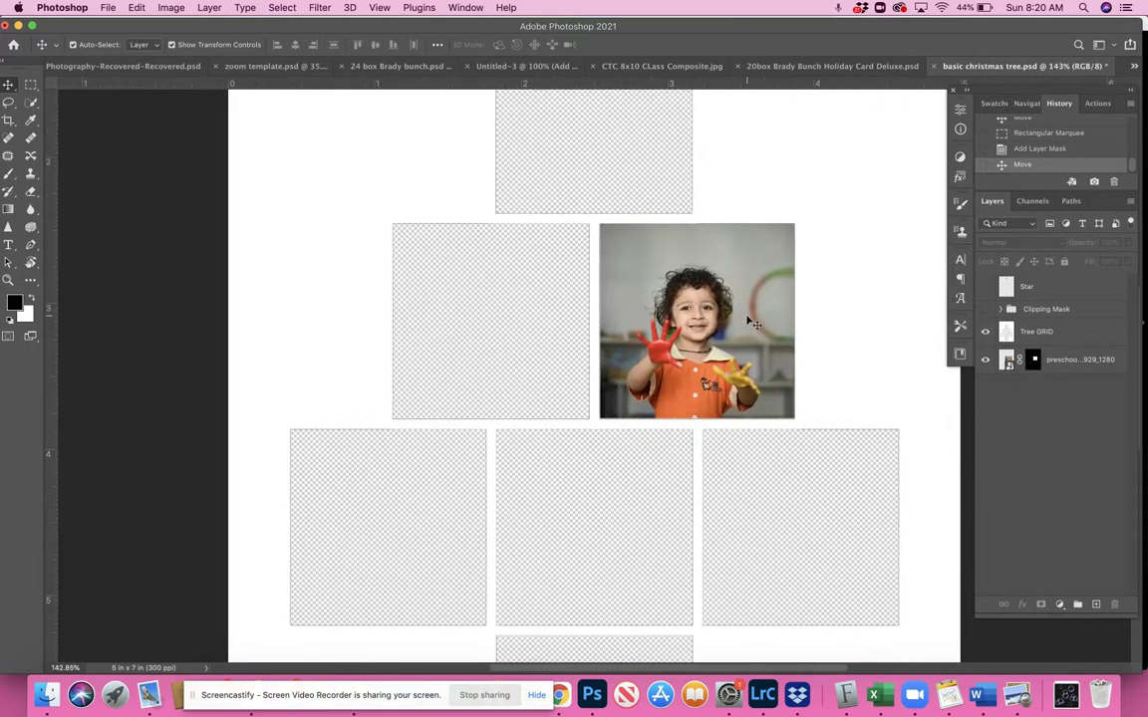
{"action": "left_click_drag", "start_coordinate": [752, 324], "coordinate": [747, 322]}
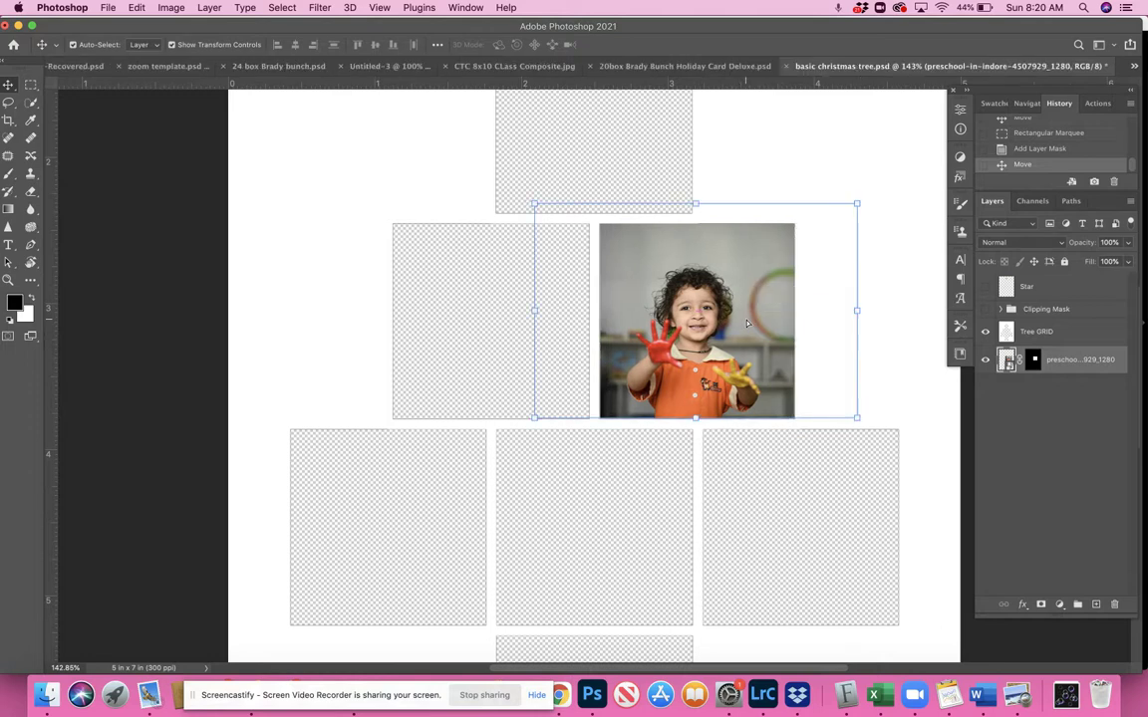
{"action": "left_click_drag", "start_coordinate": [530, 198], "coordinate": [530, 183]}
{"action": "key", "text": "Return"}
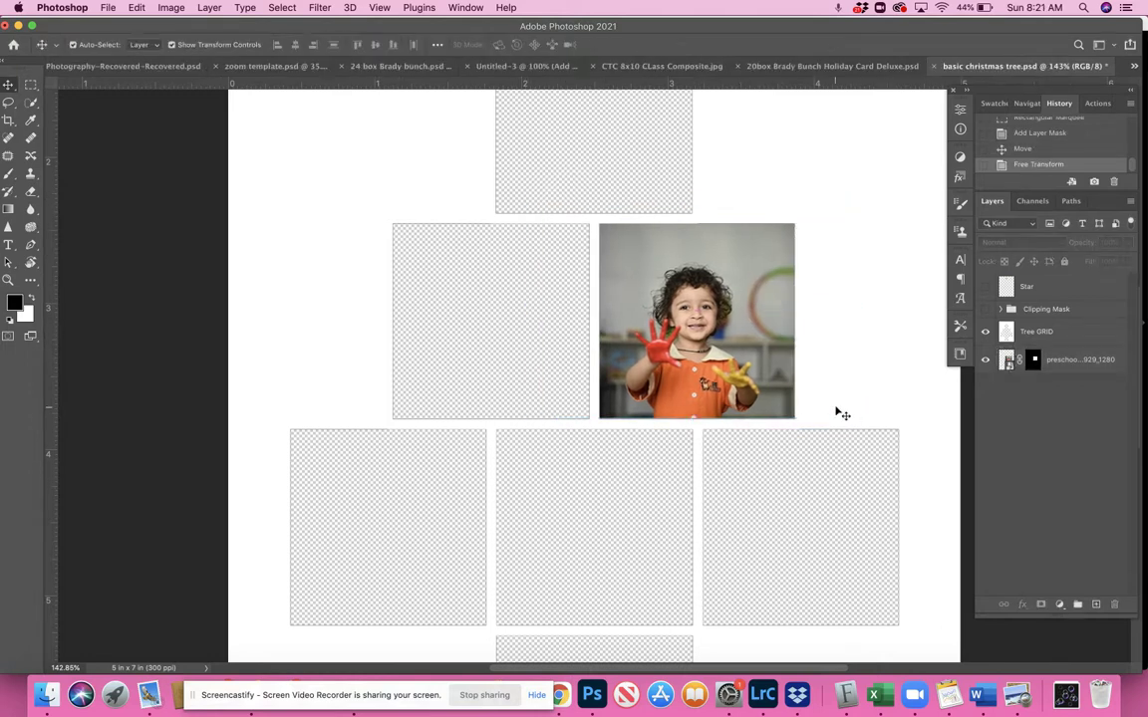
{"action": "key", "text": "cmd+0"}
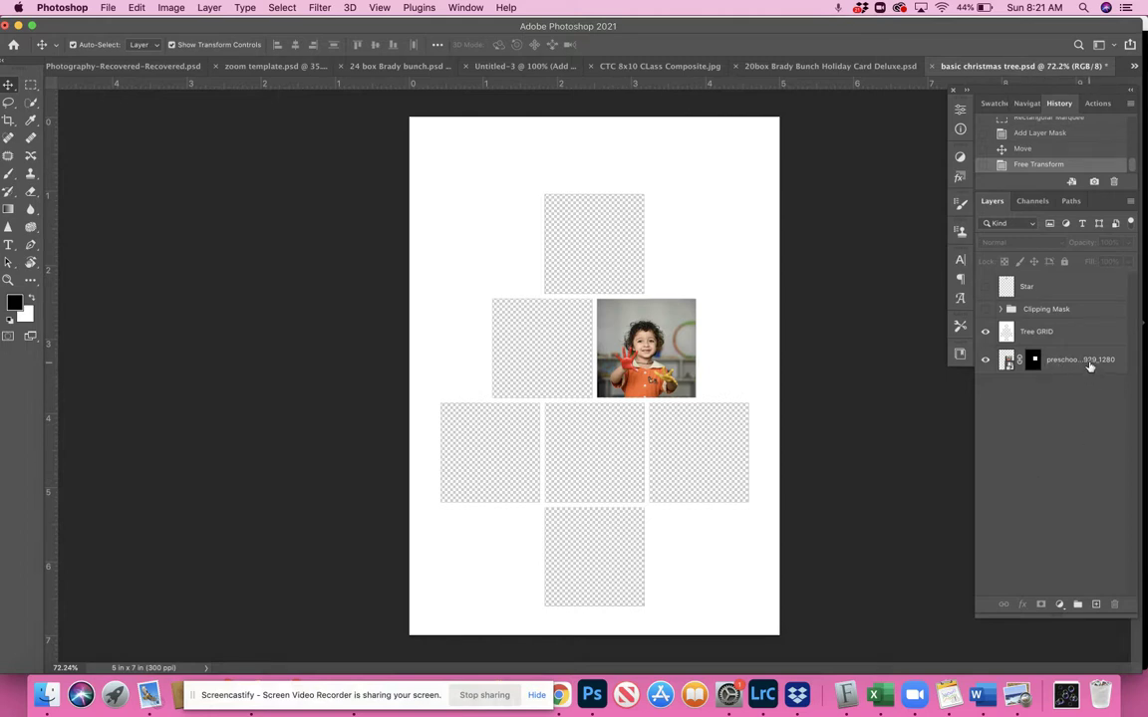
{"action": "left_click_drag", "start_coordinate": [1089, 366], "coordinate": [1113, 604]}
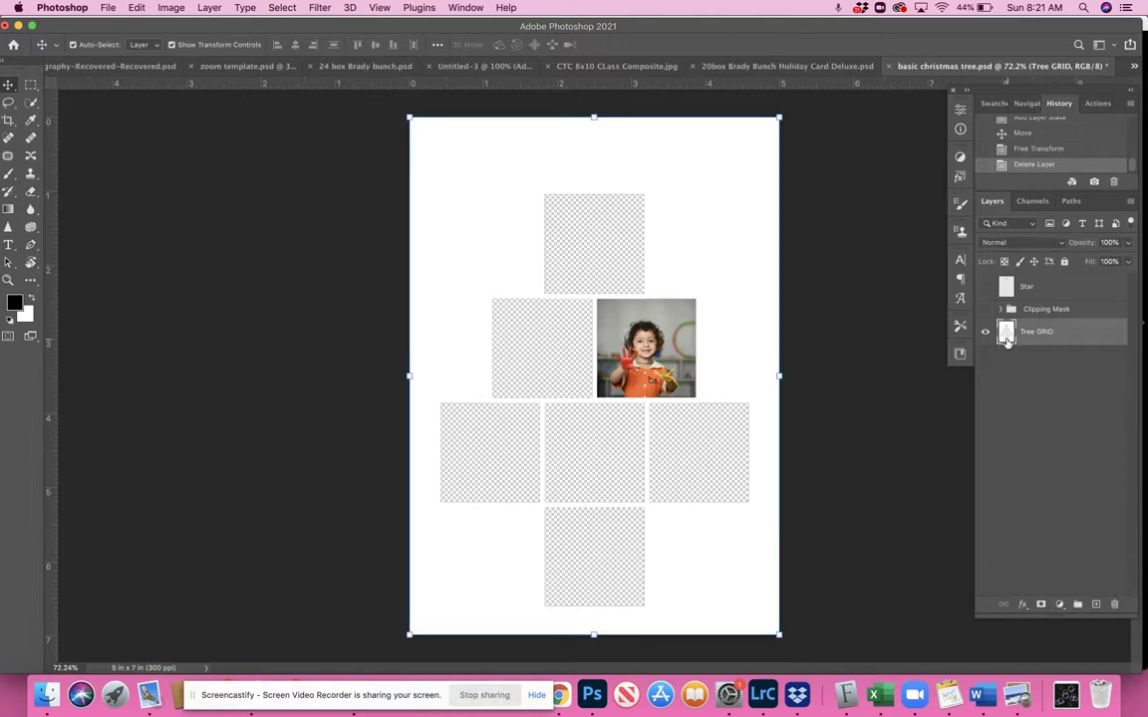
Show the Clipping Mask group, hide Tree GRID, and add a new Layer 1 beneath the group
{"action": "left_click", "coordinate": [987, 310]}
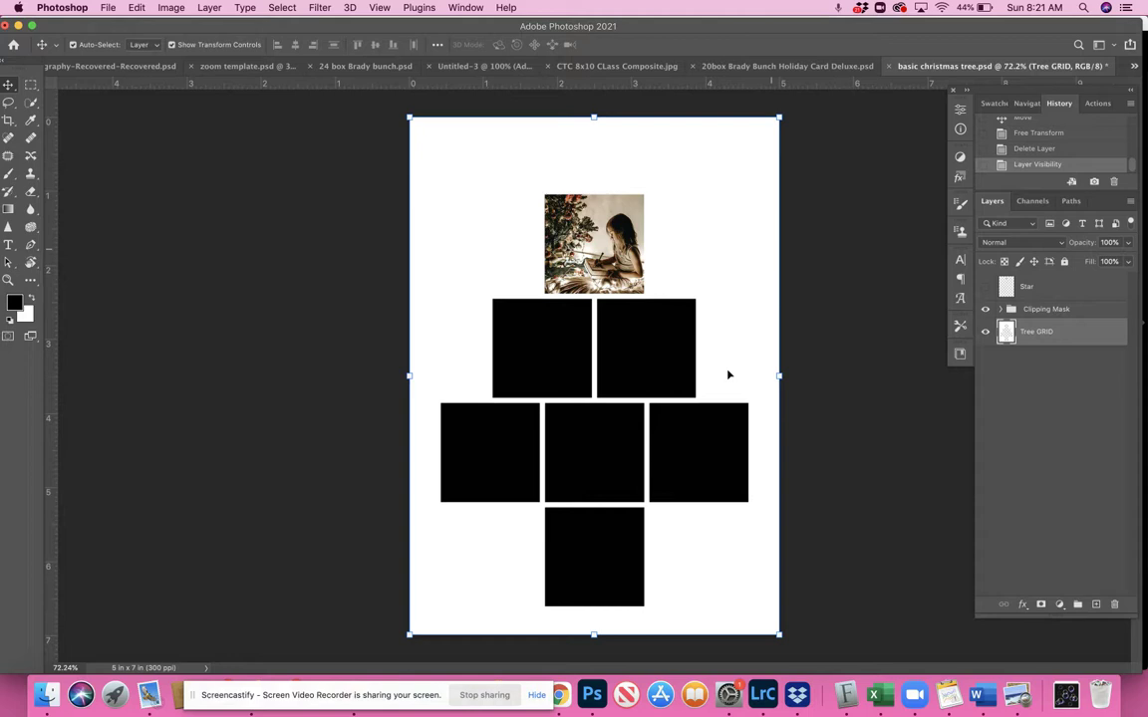
{"action": "left_click", "coordinate": [1066, 310]}
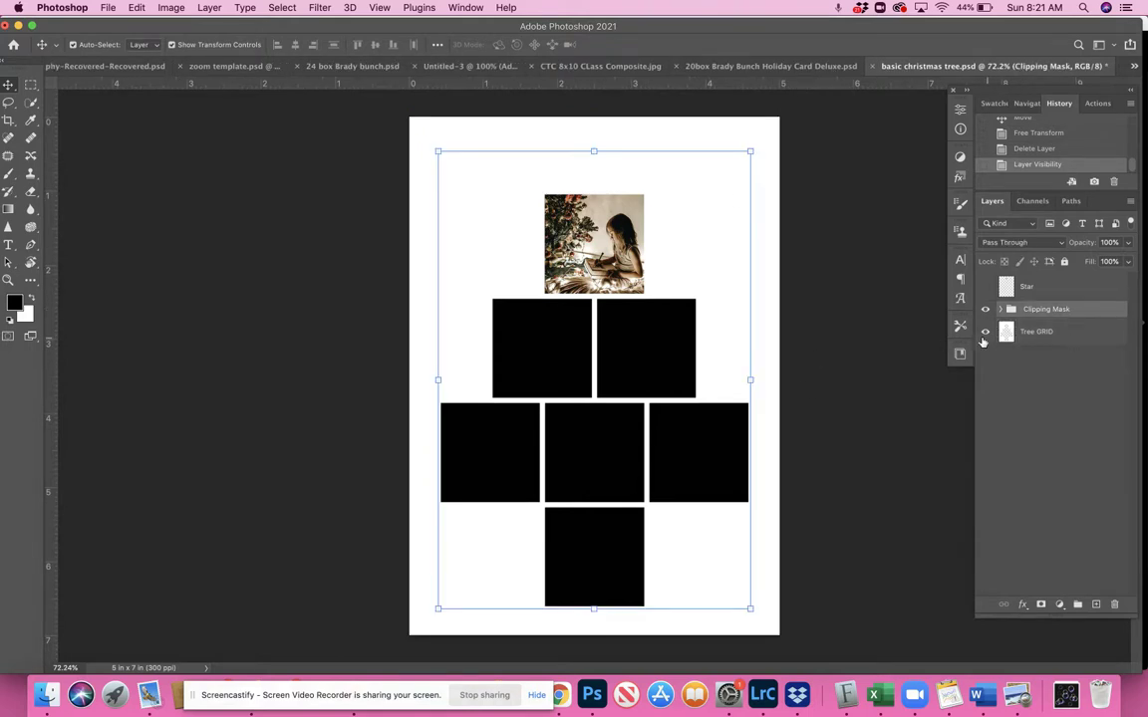
{"action": "left_click", "coordinate": [986, 332]}
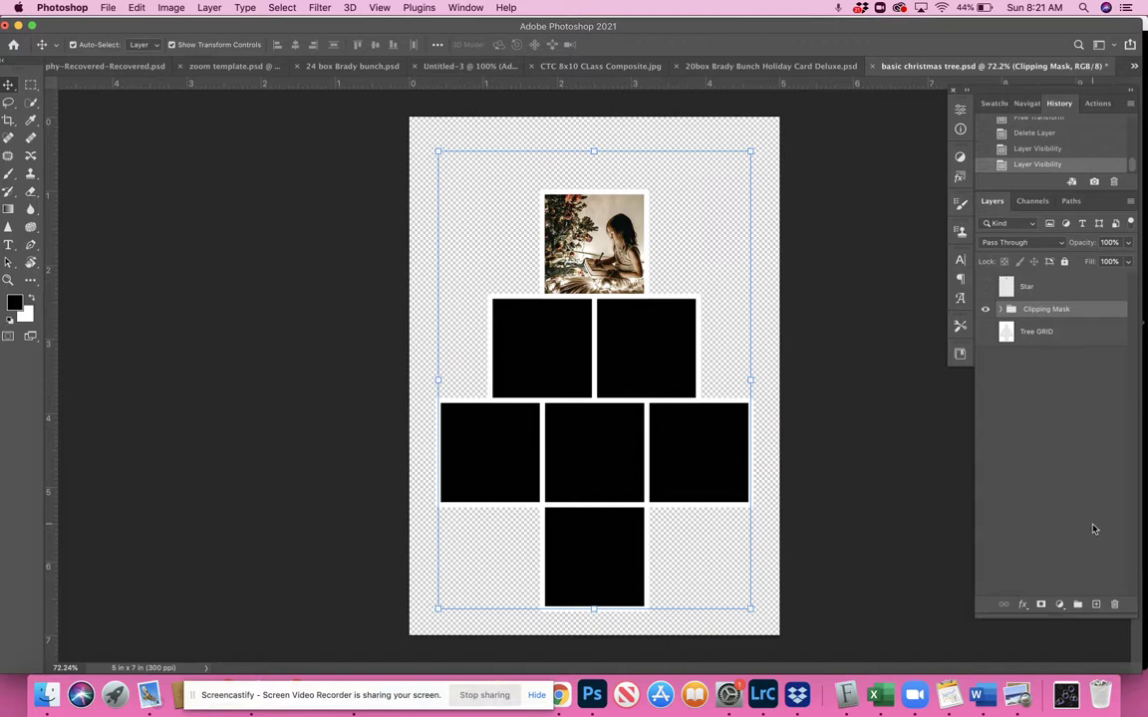
{"action": "left_click", "coordinate": [1096, 604]}
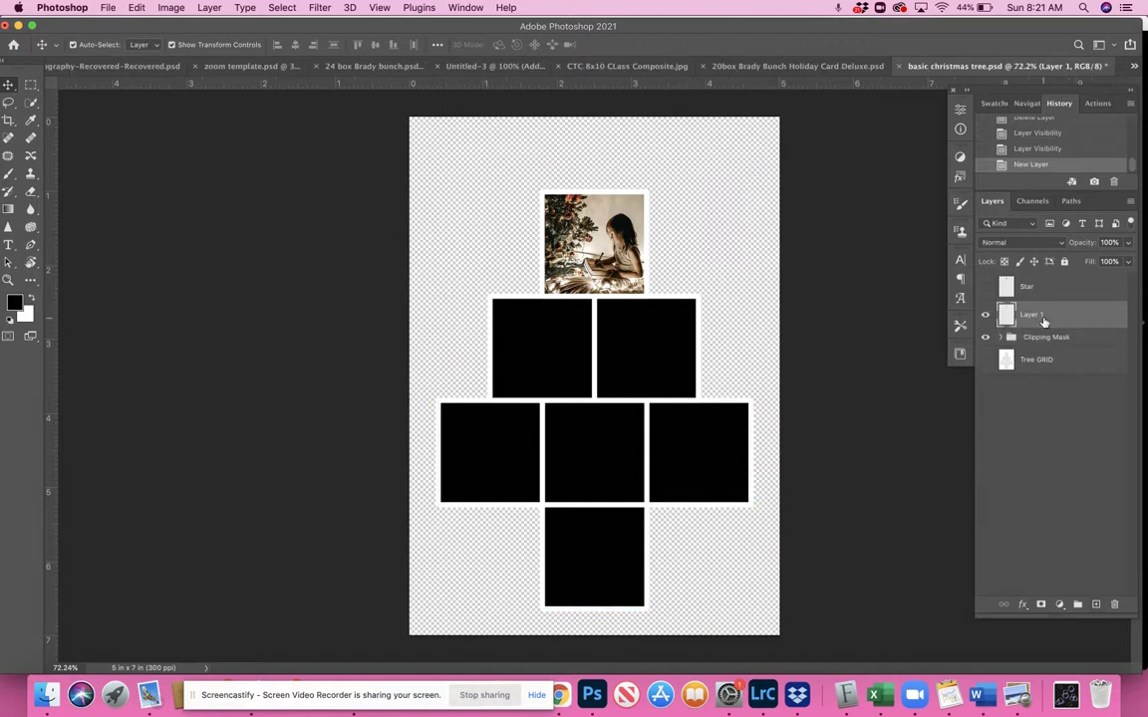
{"action": "left_click_drag", "start_coordinate": [1043, 320], "coordinate": [1045, 348]}
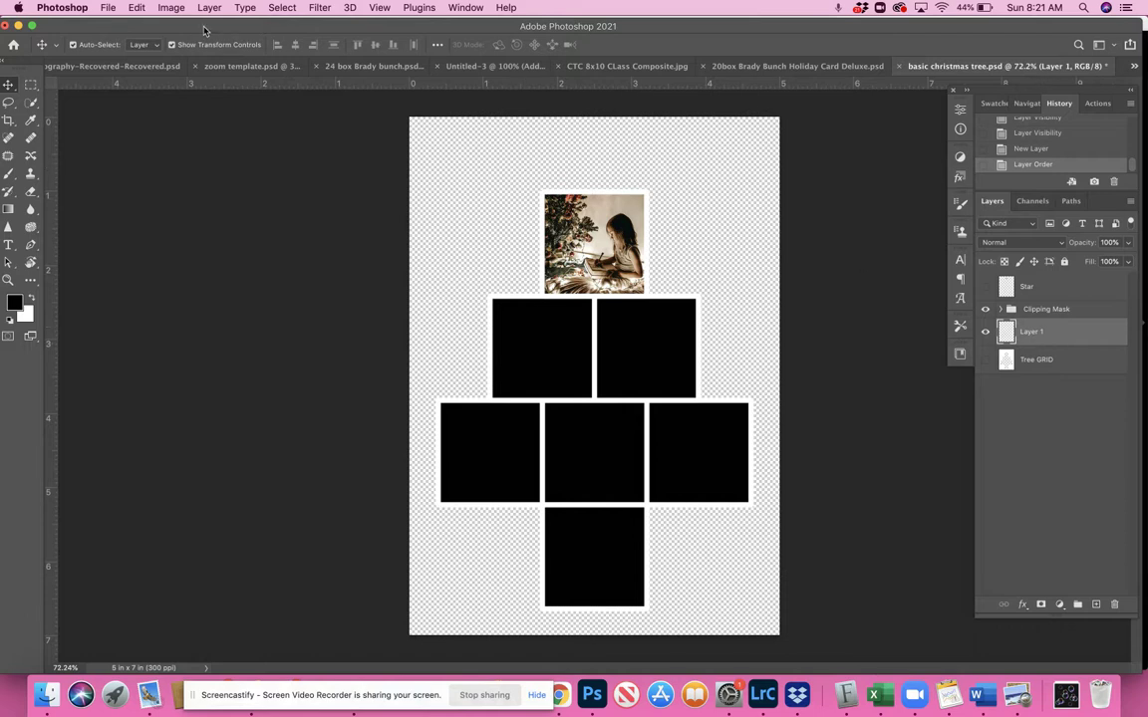
Fill Layer 1 with the deep red colour #af1212
{"action": "left_click", "coordinate": [172, 8]}
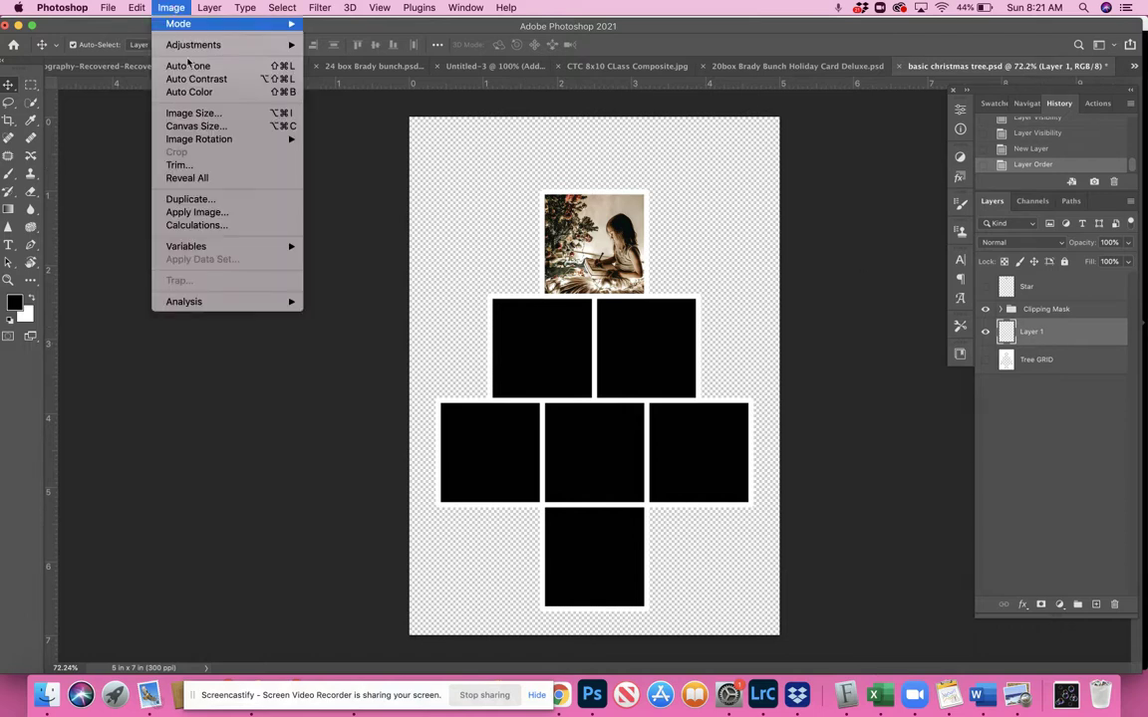
{"action": "mouse_move", "coordinate": [150, 8]}
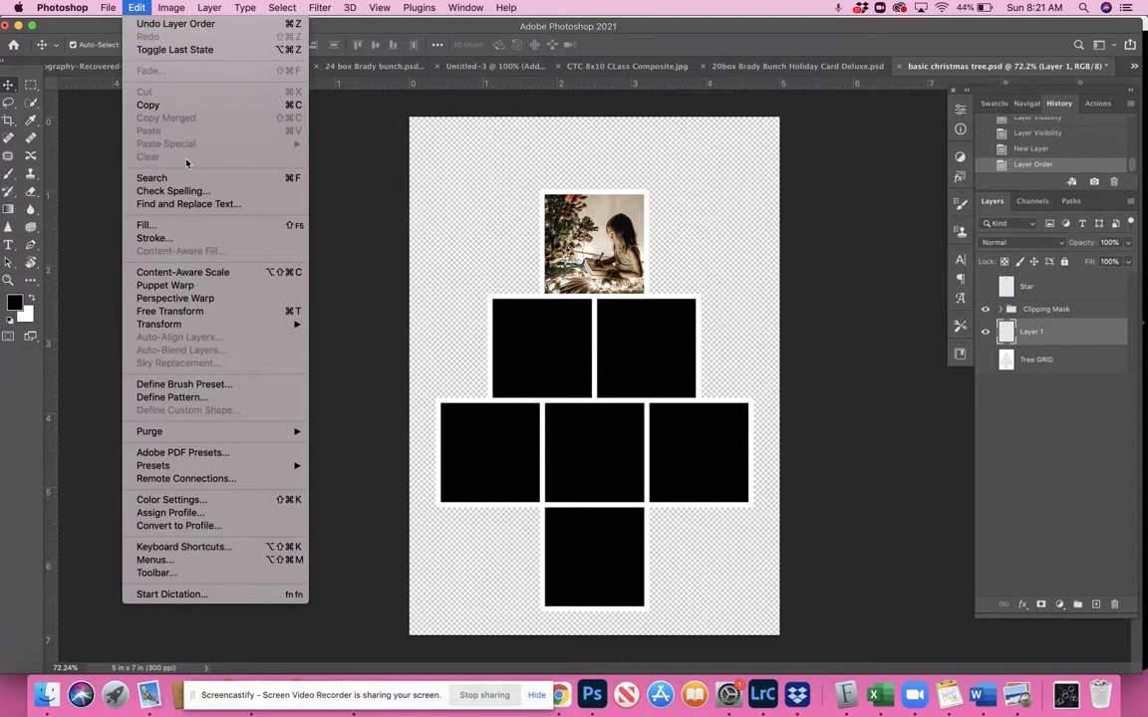
{"action": "left_click", "coordinate": [189, 226]}
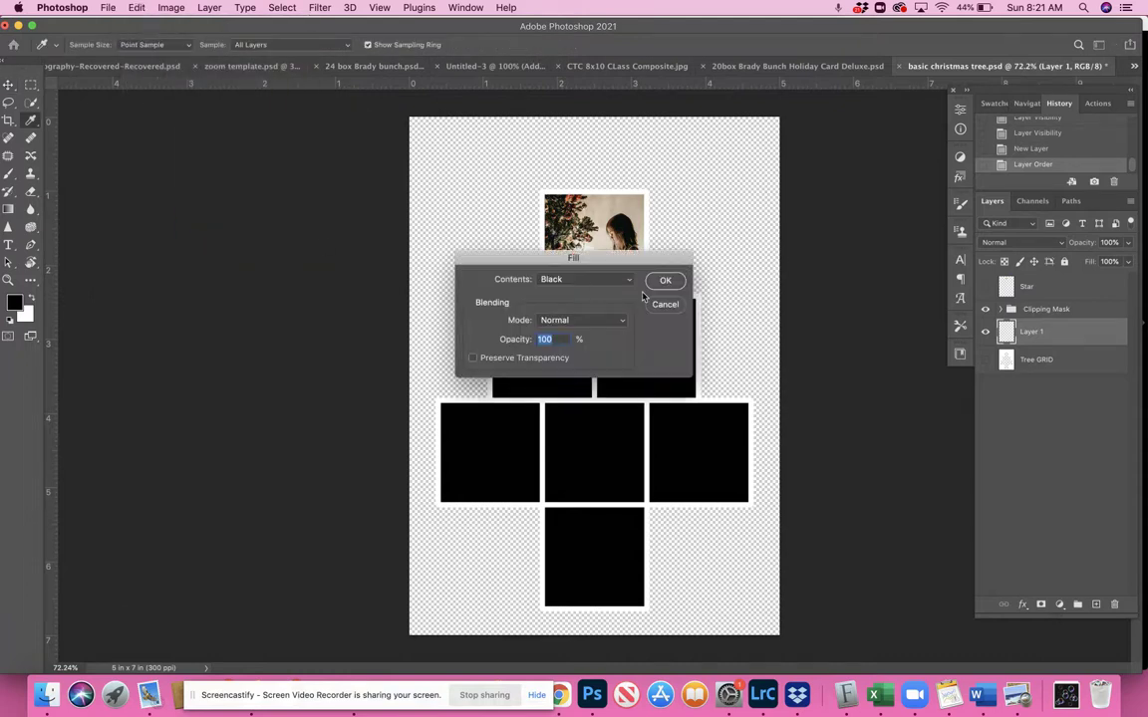
{"action": "left_click", "coordinate": [615, 284]}
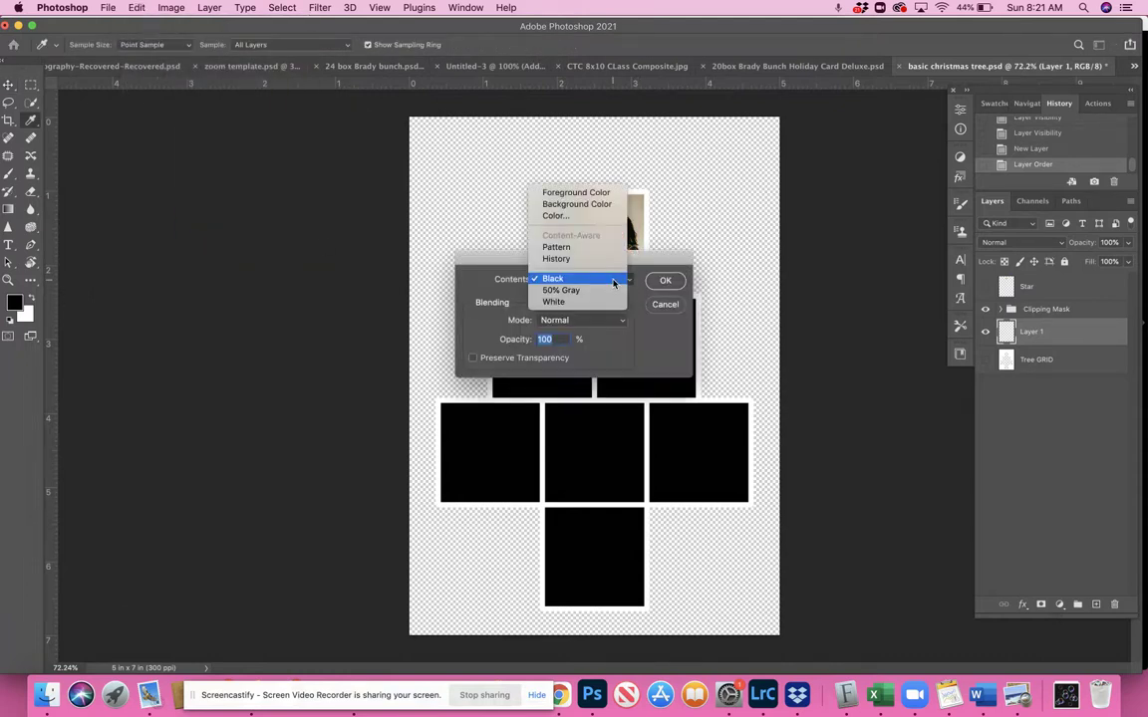
{"action": "left_click", "coordinate": [595, 216]}
{"action": "left_click", "coordinate": [376, 421]}
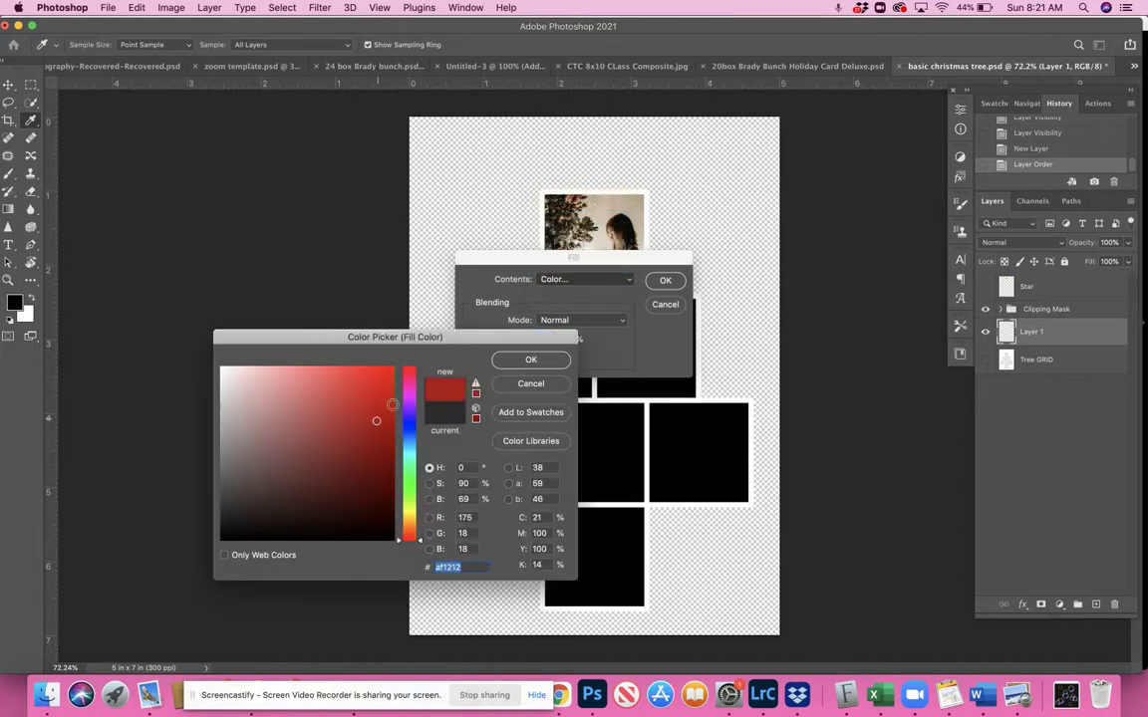
{"action": "left_click", "coordinate": [529, 361]}
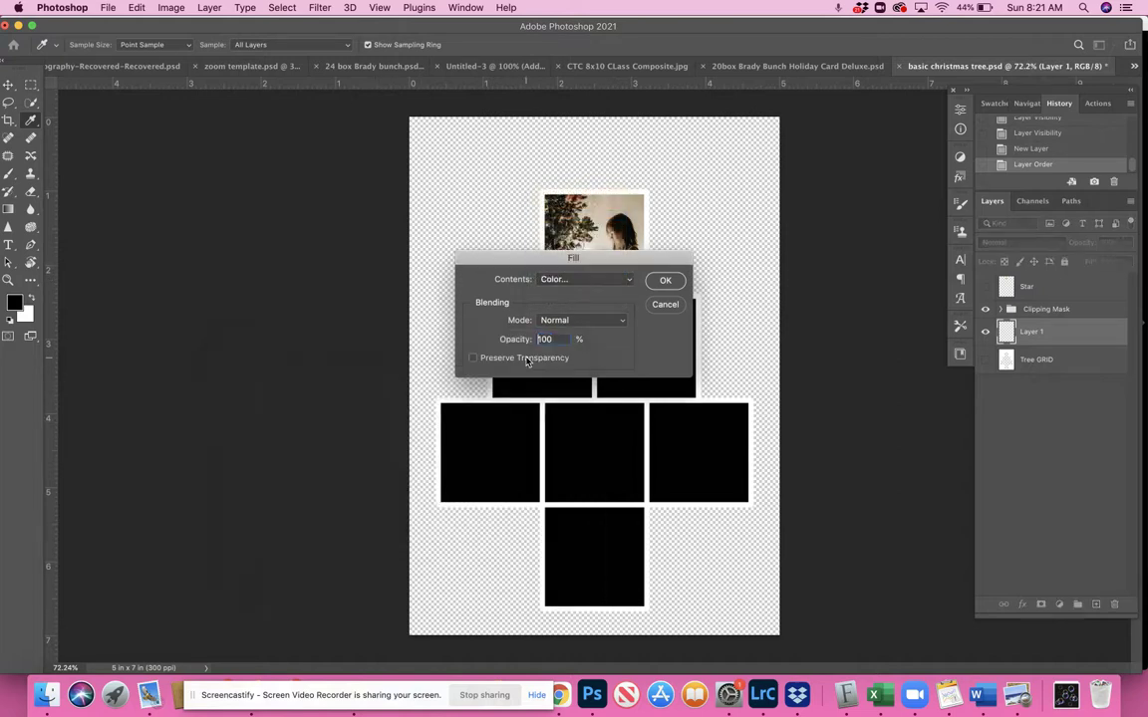
{"action": "left_click", "coordinate": [665, 280]}
{"action": "key", "text": "v"}
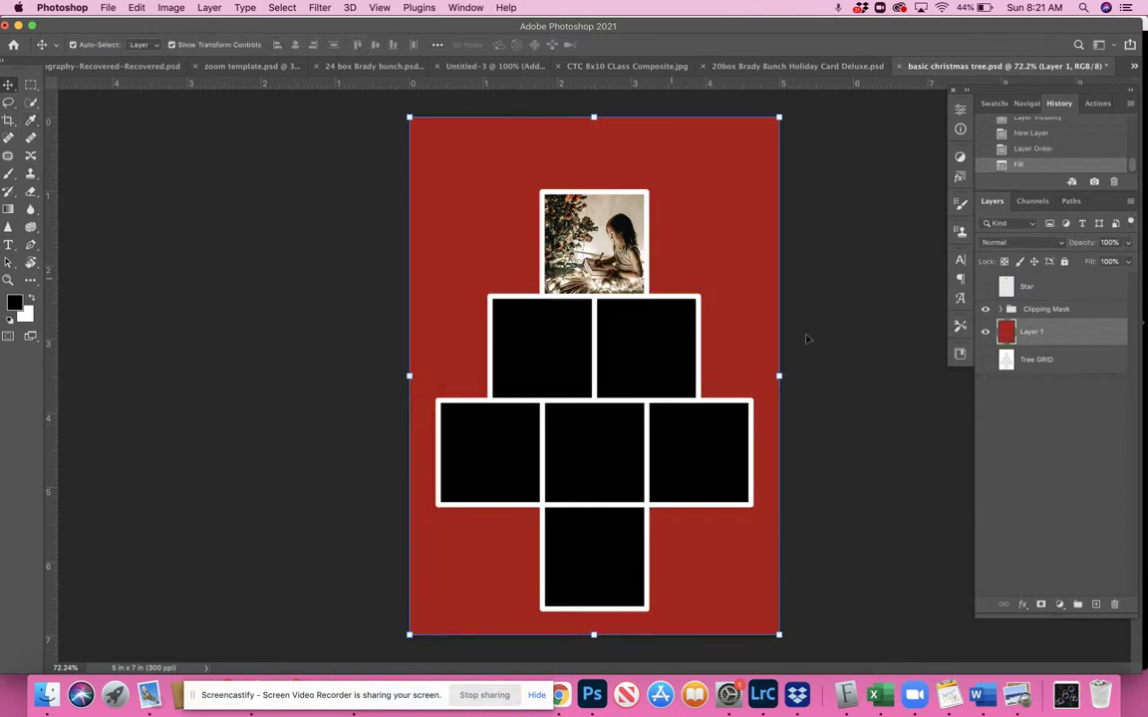
{"action": "left_click", "coordinate": [1053, 434]}
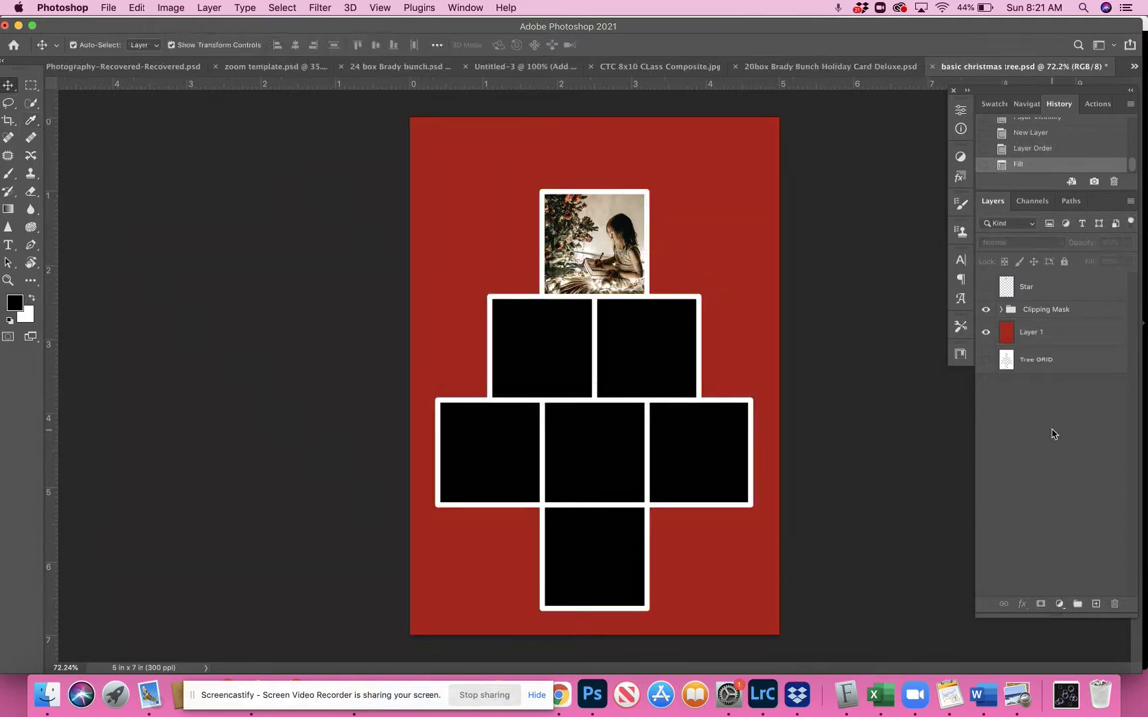
Free Transform the Clipping Mask group to about 84% and shift it lower on the card
{"action": "left_click", "coordinate": [985, 310]}
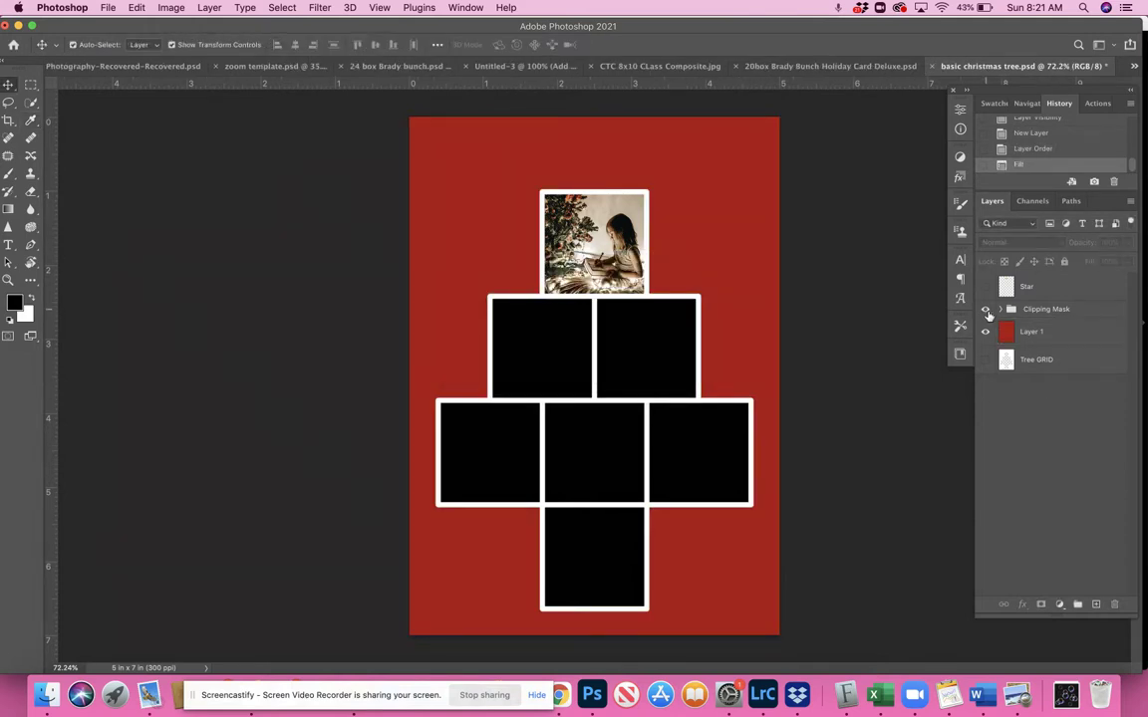
{"action": "left_click", "coordinate": [1010, 311]}
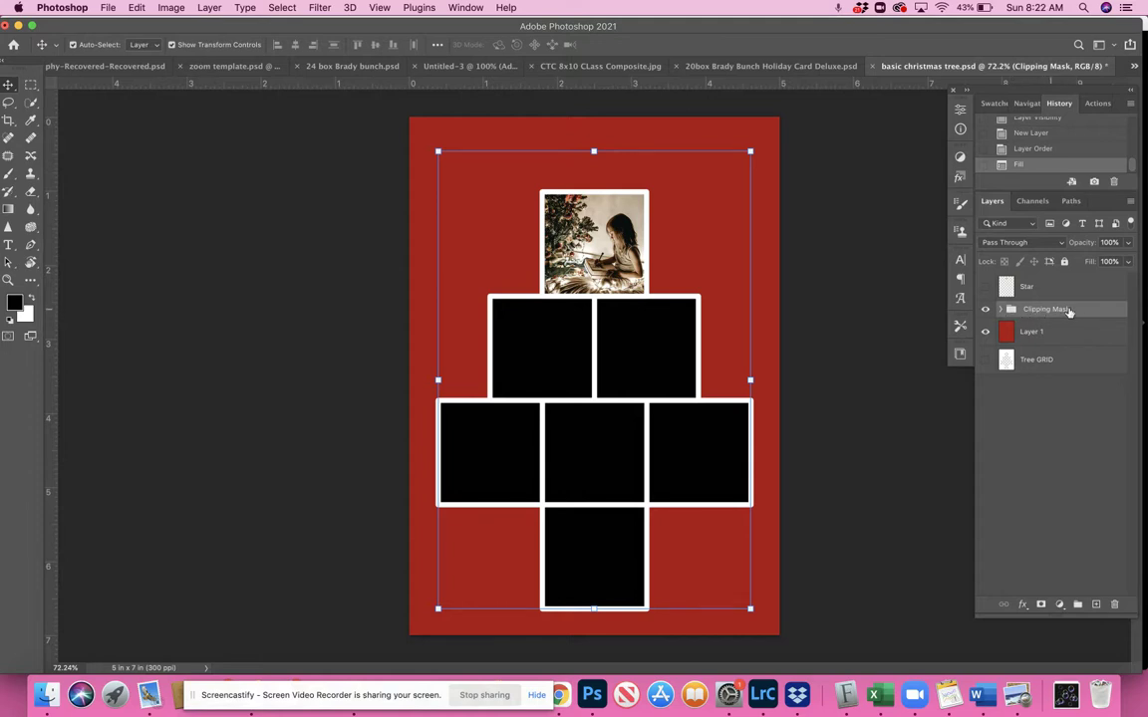
{"action": "left_click", "coordinate": [999, 310]}
{"action": "left_click", "coordinate": [999, 309]}
{"action": "key", "text": "super+t"}
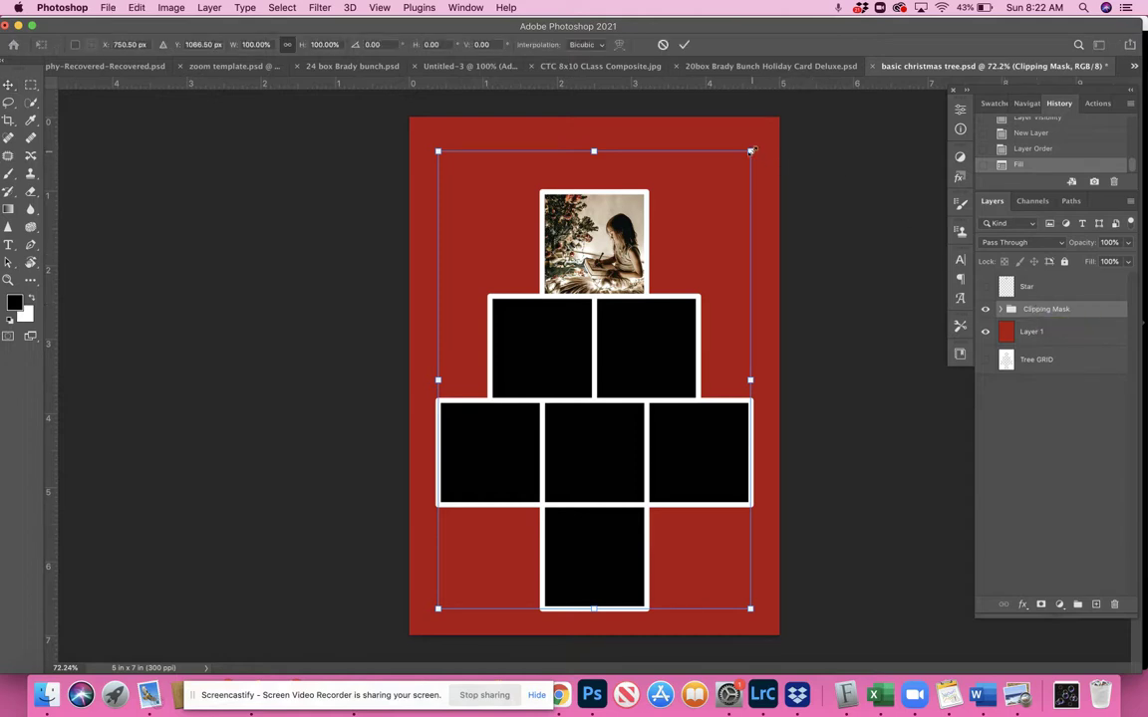
{"action": "left_click_drag", "start_coordinate": [751, 151], "coordinate": [695, 262]}
{"action": "left_click_drag", "start_coordinate": [639, 317], "coordinate": [672, 316]}
{"action": "left_click_drag", "start_coordinate": [718, 239], "coordinate": [733, 218]}
{"action": "left_click_drag", "start_coordinate": [697, 306], "coordinate": [695, 307]}
{"action": "key", "text": "Return"}
{"action": "left_click", "coordinate": [1064, 311]}
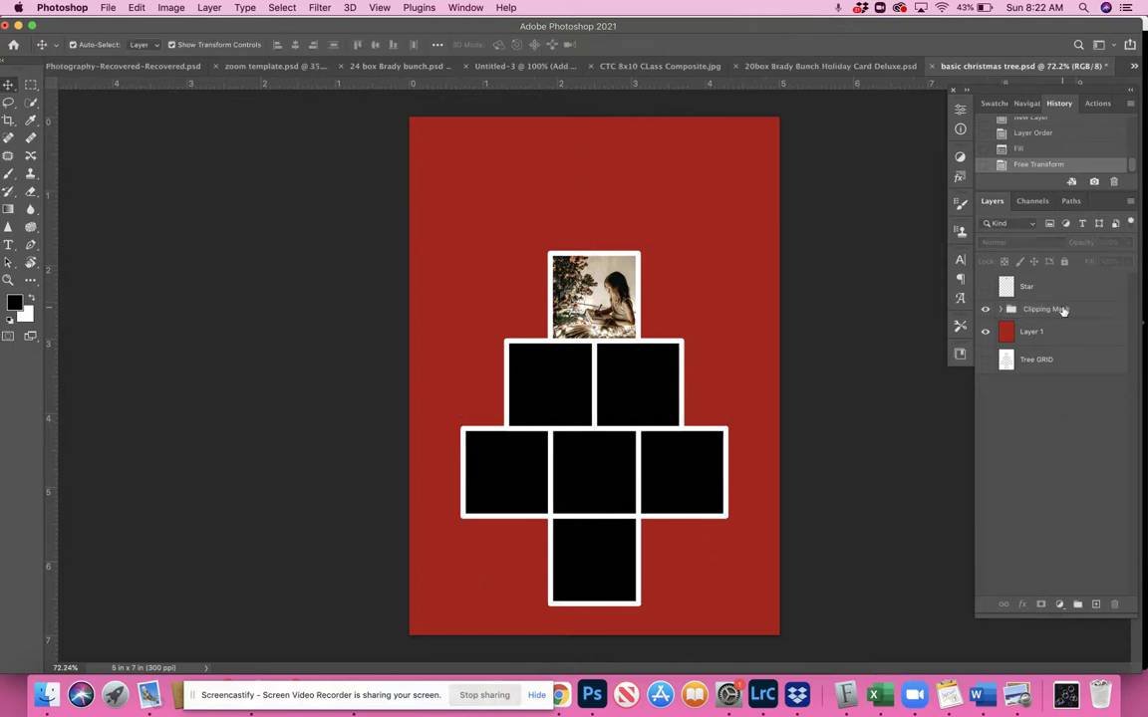
Add a 'Happy Everything!' text heading centred near the top of the card
{"action": "key", "text": "t"}
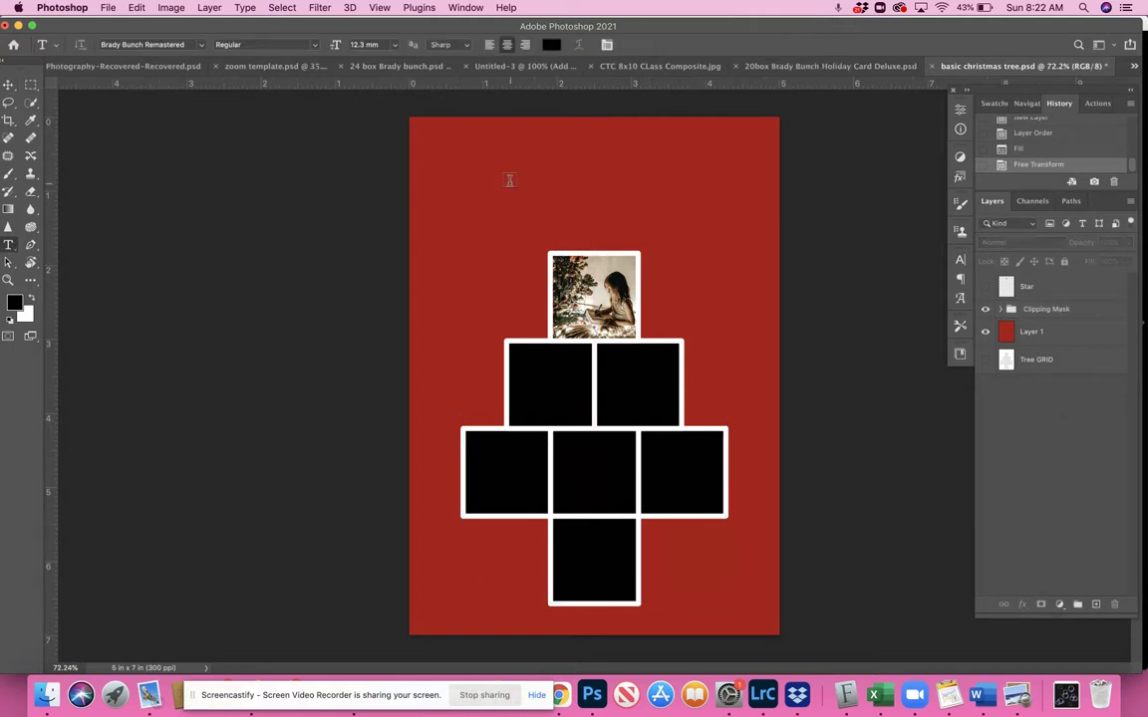
{"action": "left_click", "coordinate": [508, 179]}
{"action": "type", "text": "HP"}
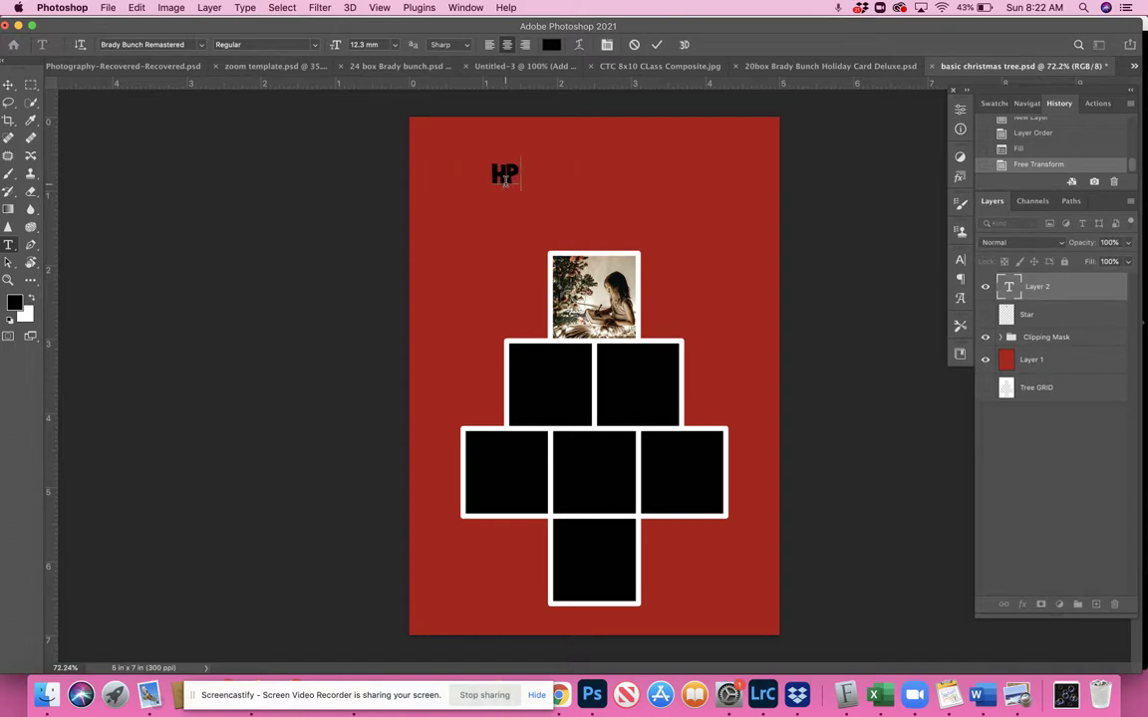
{"action": "type", "text": "pyy"}
{"action": "key", "text": "BackSpace"}
{"action": "key", "text": "BackSpace"}
{"action": "type", "text": "py Ho"}
{"action": "key", "text": "BackSpace"}
{"action": "key", "text": "BackSpace"}
{"action": "type", "text": "Hol"}
{"action": "key", "text": "BackSpace"}
{"action": "key", "text": "BackSpace"}
{"action": "key", "text": "BackSpace"}
{"action": "type", "text": "Ev"}
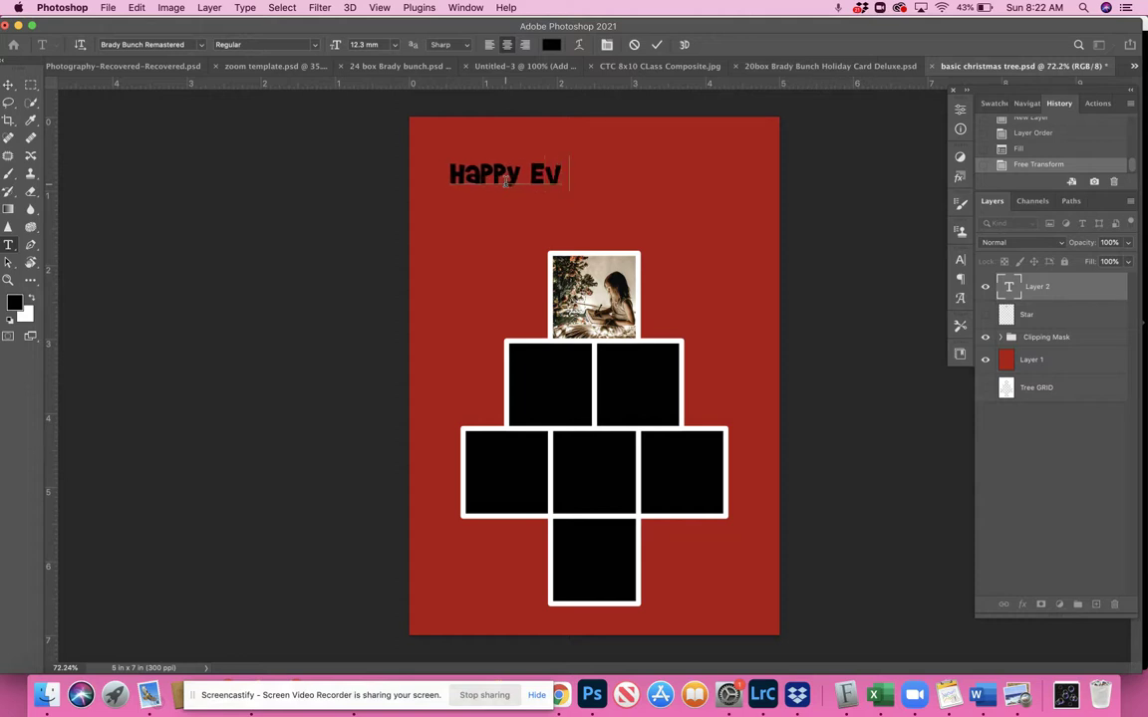
{"action": "type", "text": "erything"}
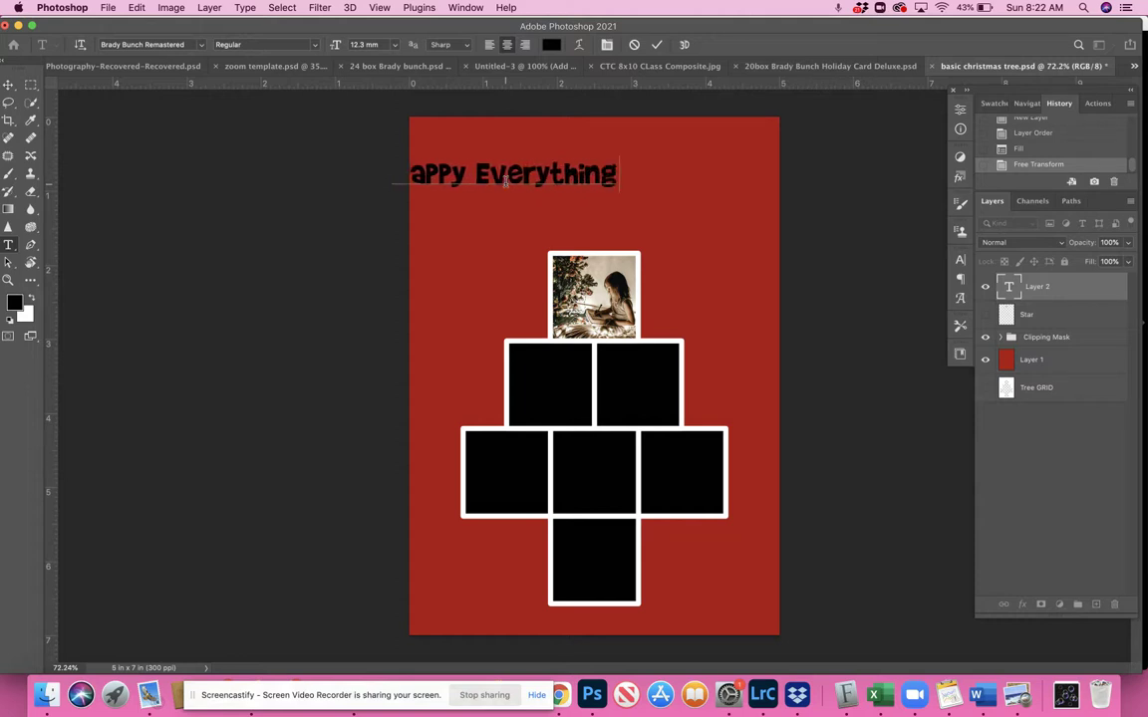
{"action": "type", "text": "!"}
{"action": "left_click", "coordinate": [8, 85]}
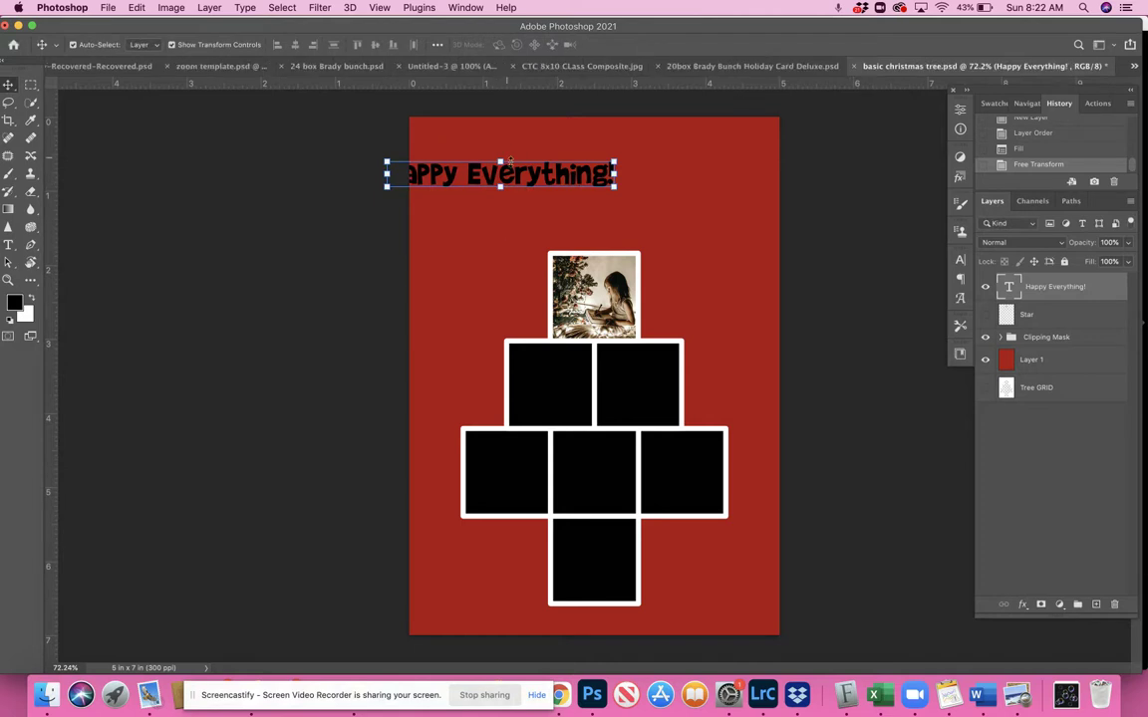
{"action": "left_click_drag", "start_coordinate": [518, 179], "coordinate": [604, 165]}
Add a 'Love,' sign-off line with the family name, centred under the heading
{"action": "left_click", "coordinate": [713, 174]}
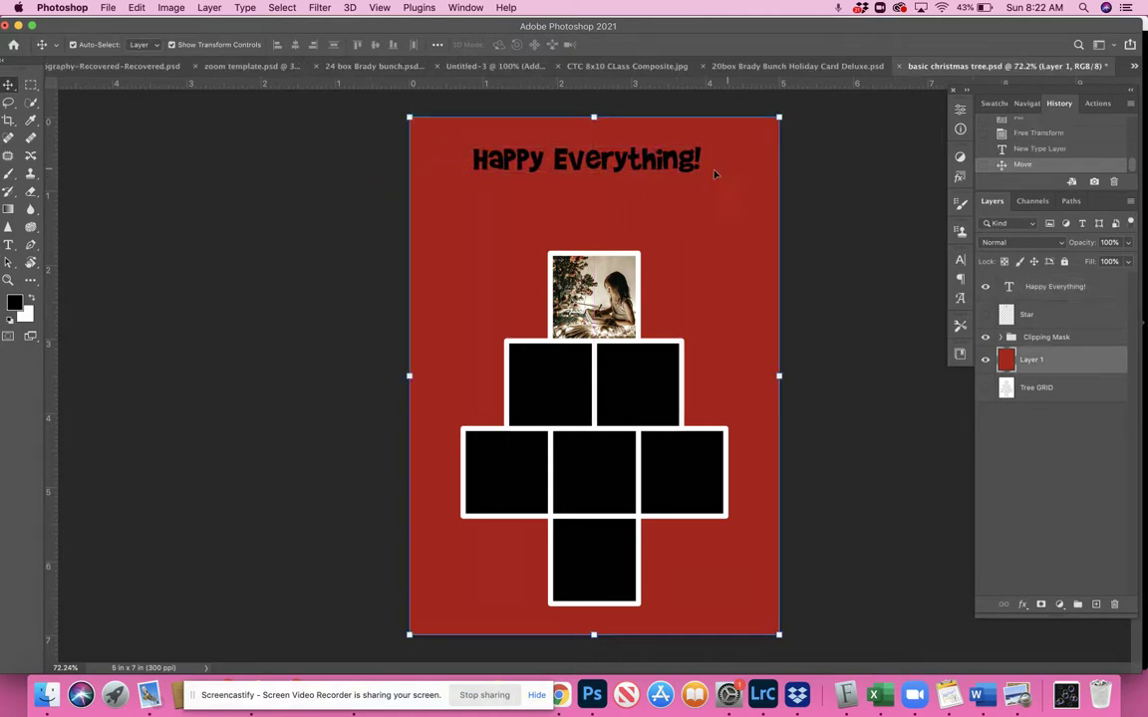
{"action": "left_click", "coordinate": [8, 244]}
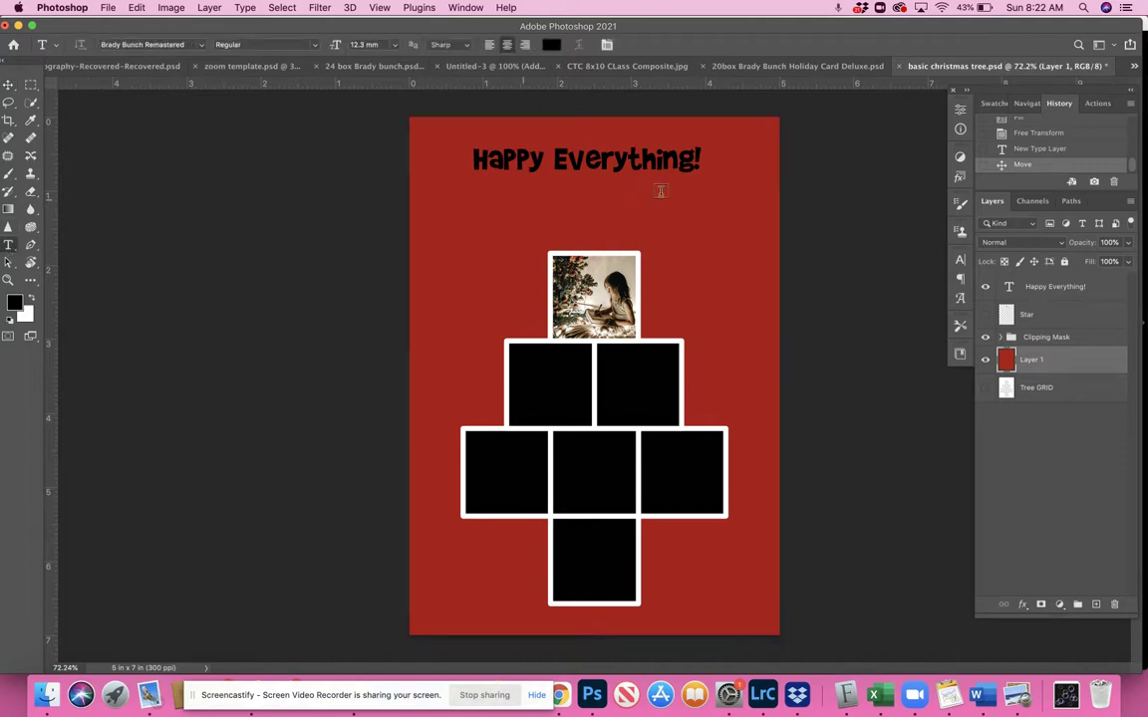
{"action": "left_click", "coordinate": [565, 202]}
{"action": "type", "text": "Love th"}
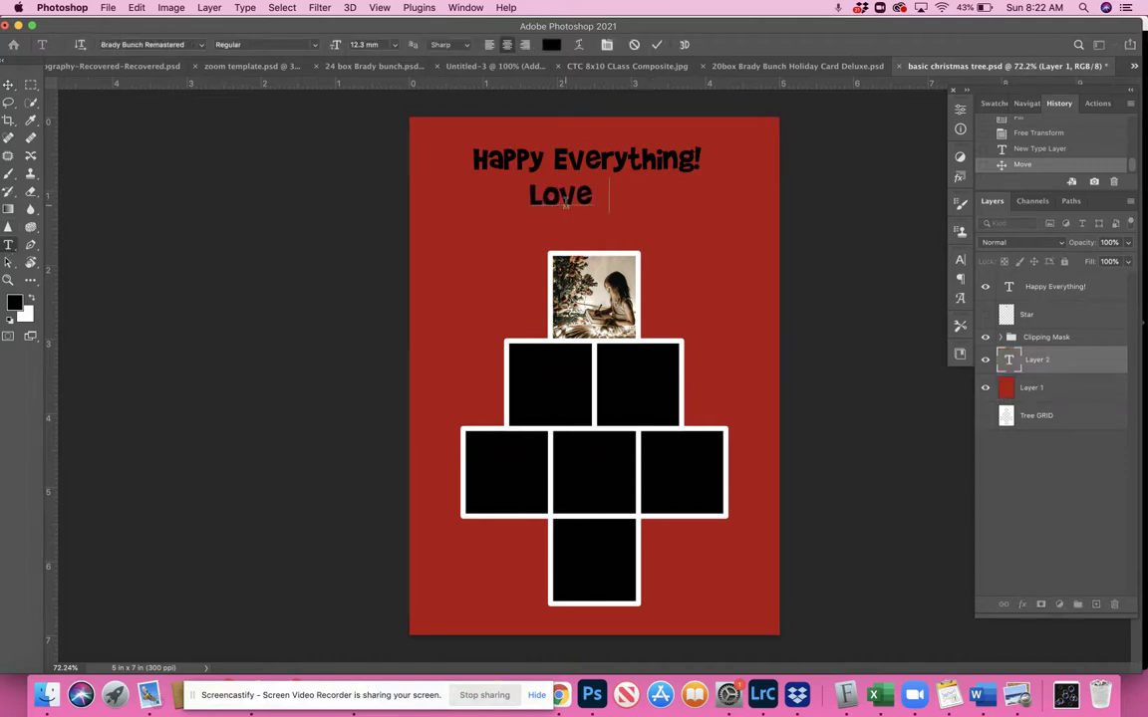
{"action": "key", "text": "BackSpace"}
{"action": "key", "text": "BackSpace"}
{"action": "key", "text": "BackSpace"}
{"action": "type", "text": ", Th"}
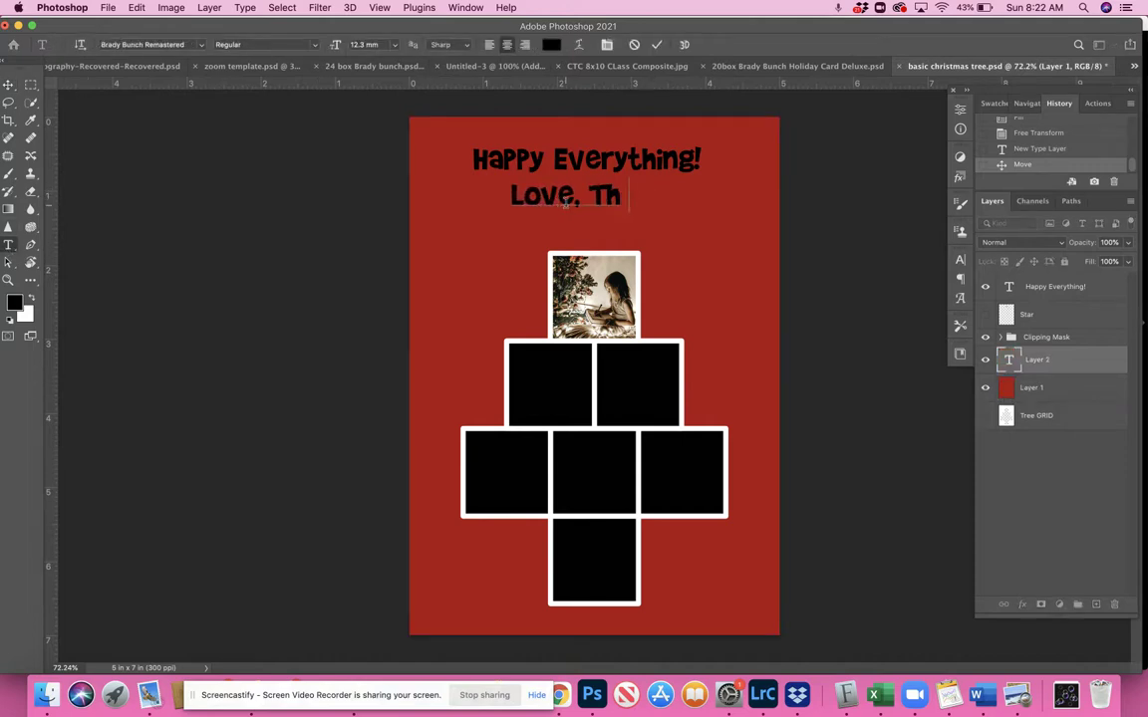
{"action": "type", "text": "e RosenBerg"}
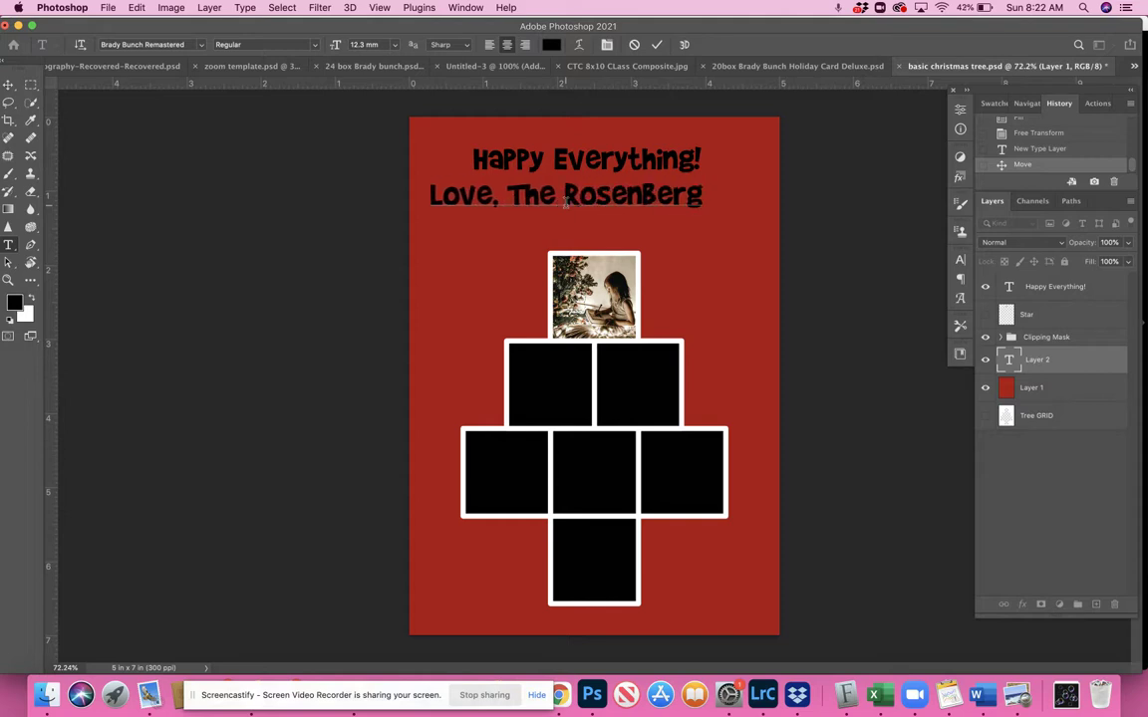
{"action": "type", "text": "'s"}
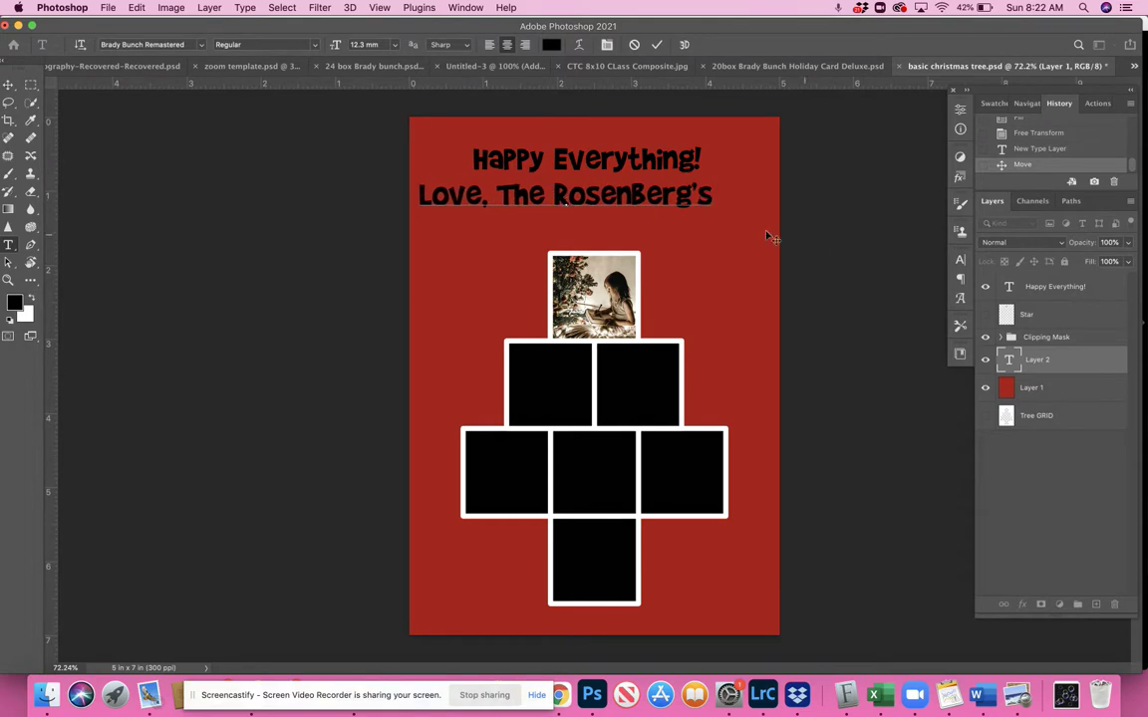
{"action": "left_click", "coordinate": [8, 85]}
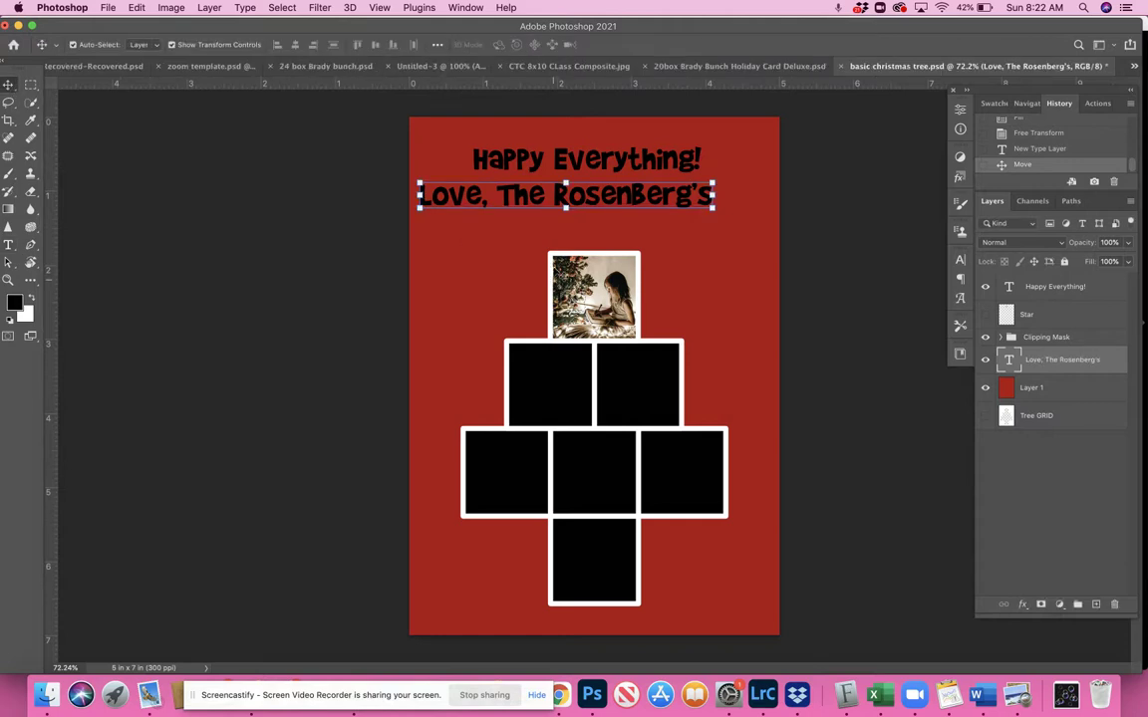
{"action": "left_click_drag", "start_coordinate": [588, 203], "coordinate": [617, 213]}
{"action": "left_click", "coordinate": [845, 297]}
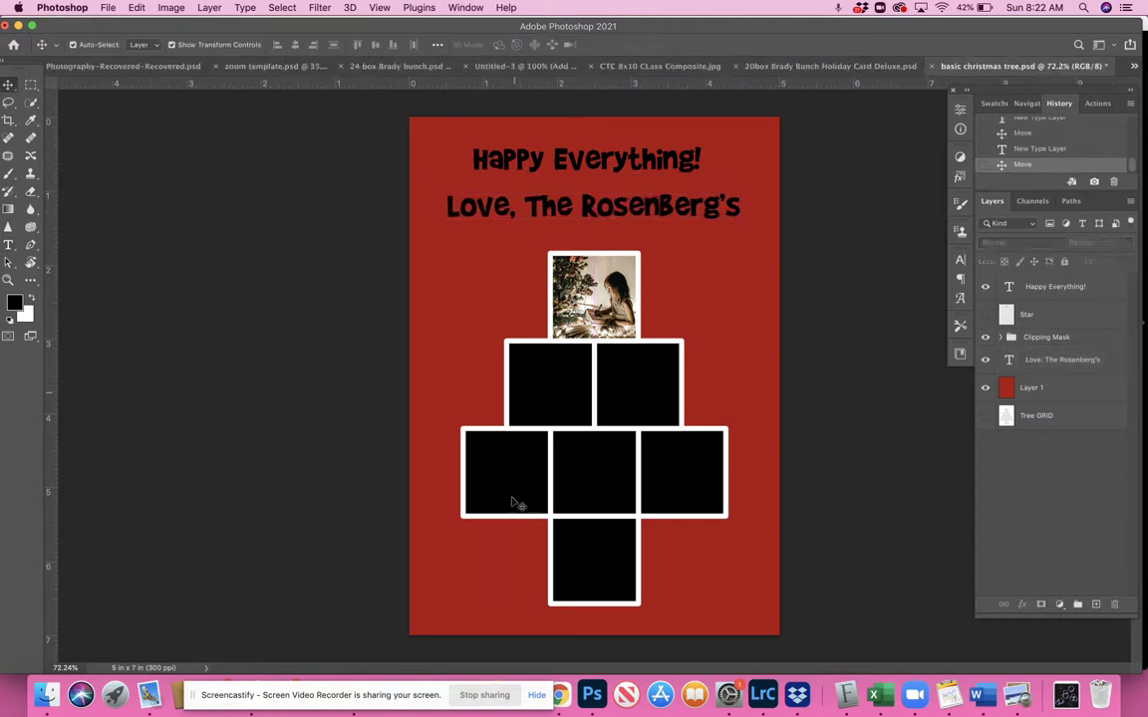